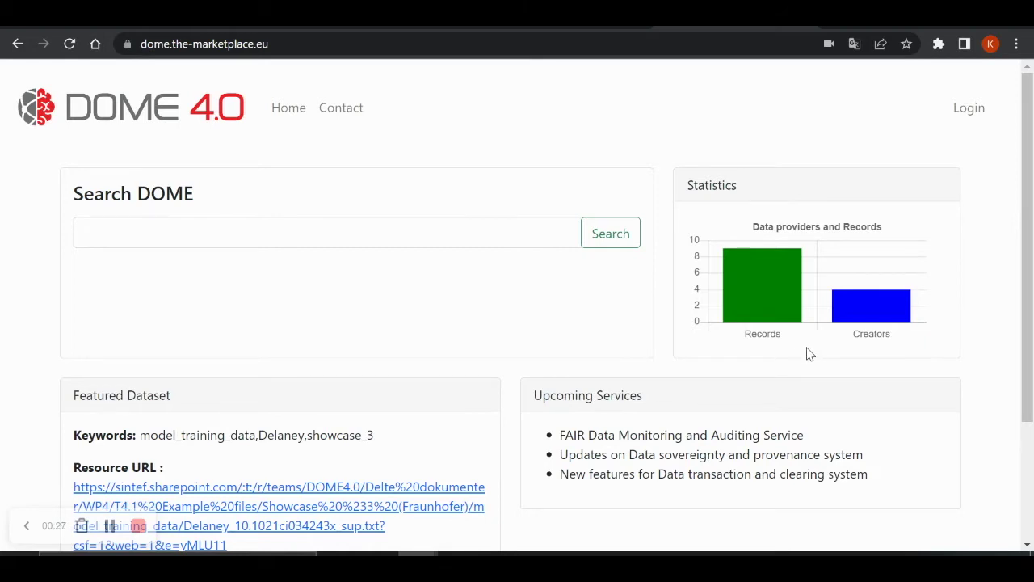
Step: Examine the records and creators statistics and the featured dataset on the DOME 4.0 home page
mouse_move(789, 311)
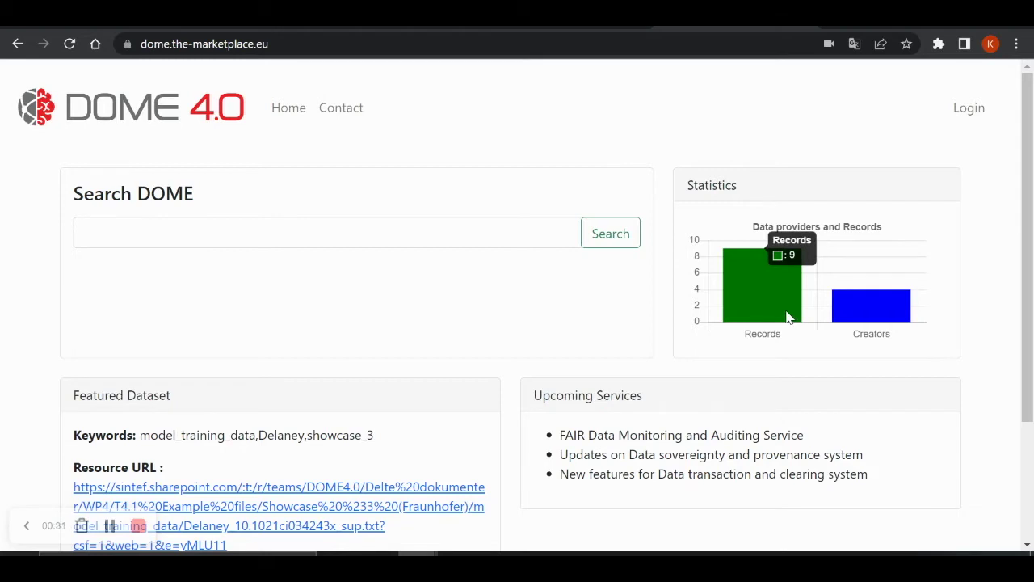
mouse_move(853, 315)
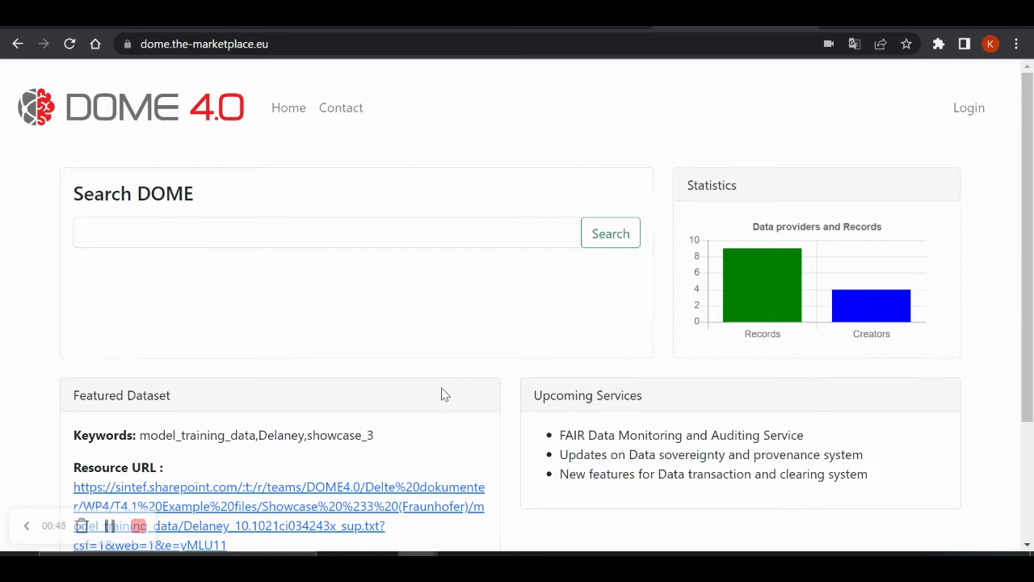
scroll(464, 394, "down", 1)
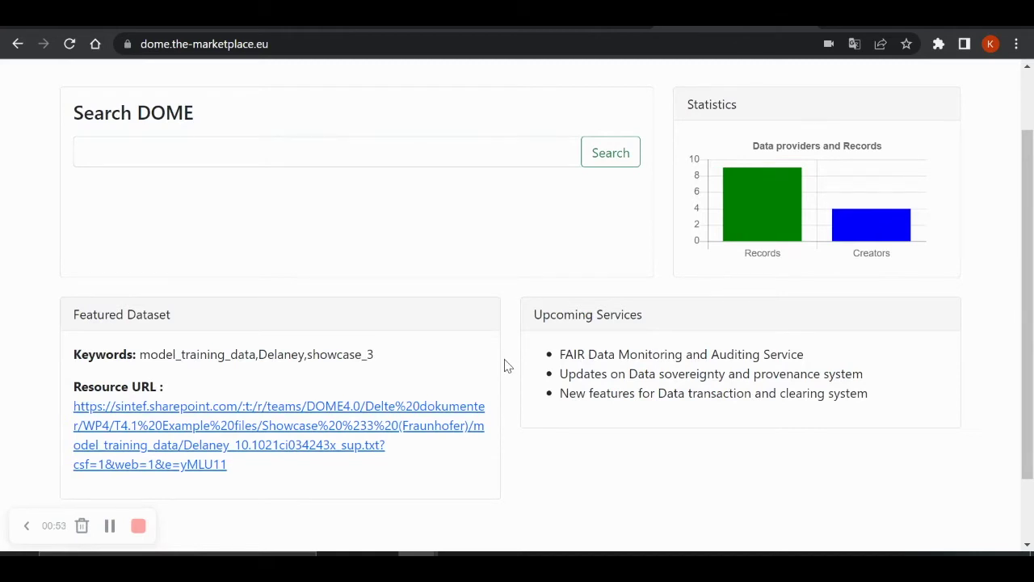
scroll(505, 365, "up", 1)
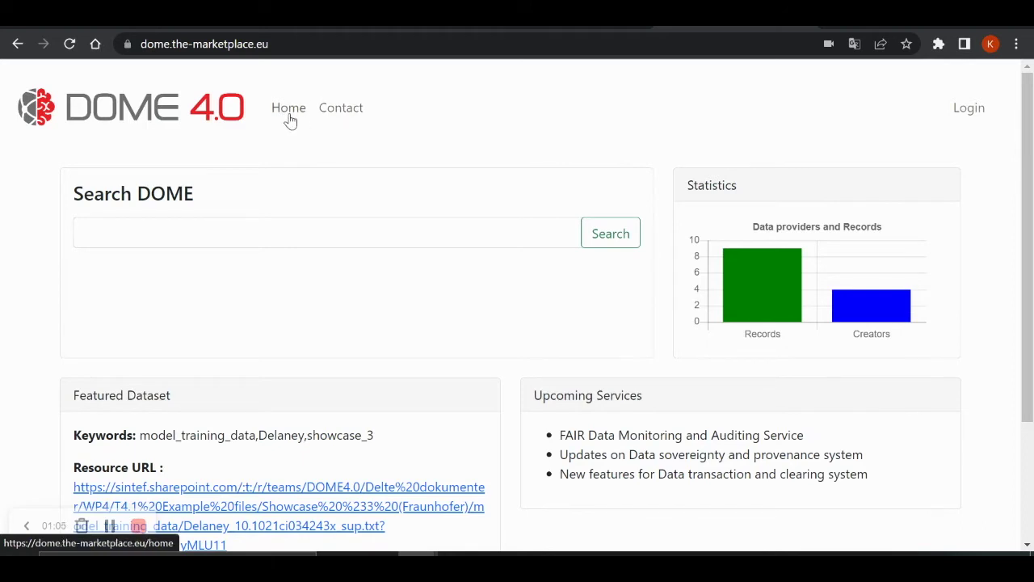
Step: Review the DOME 4.0 contact page and its message form, dismissing the translation prompt, and return to the marketplace site
left_click(339, 120)
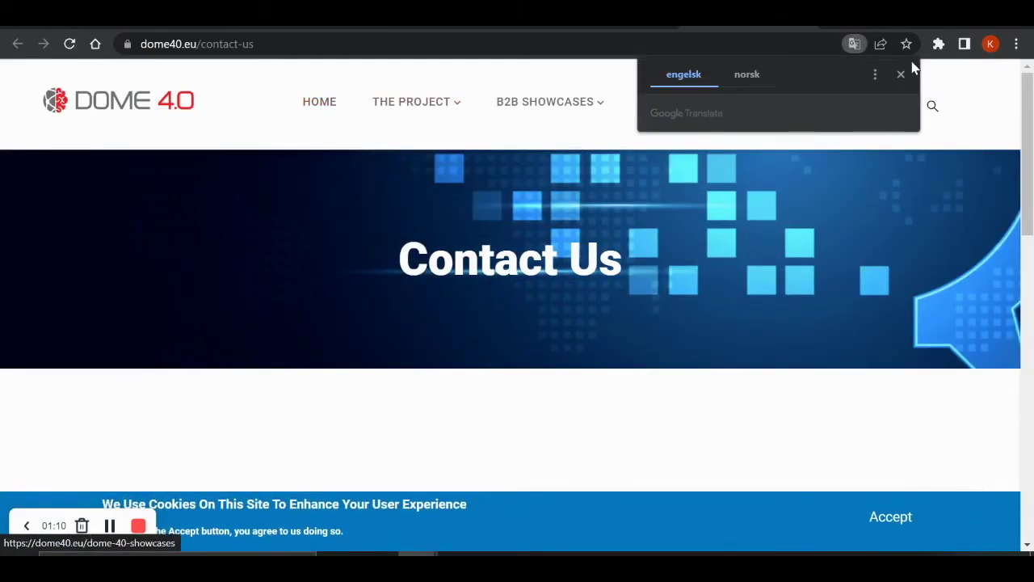
left_click(900, 75)
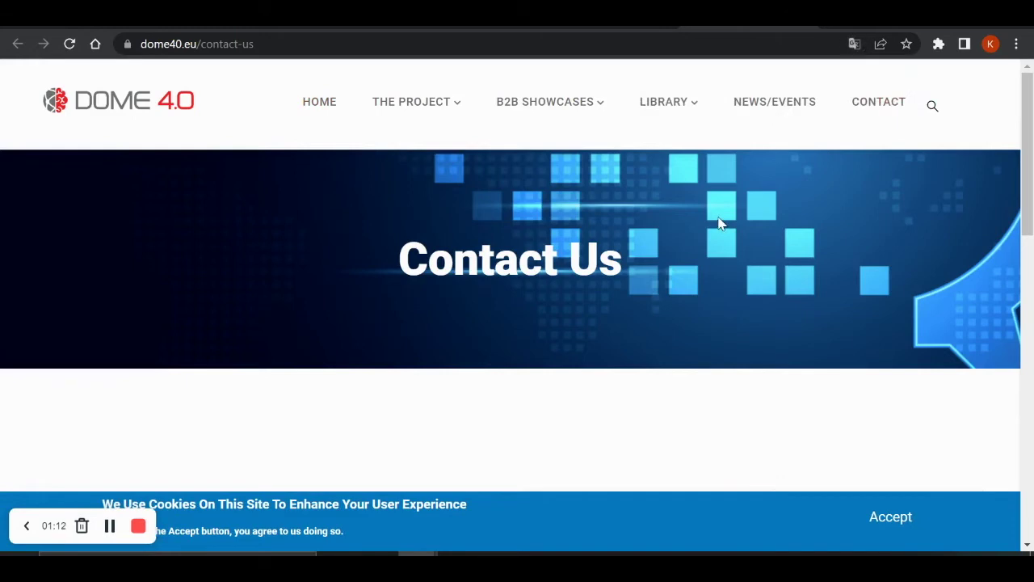
scroll(718, 221, "down", 4)
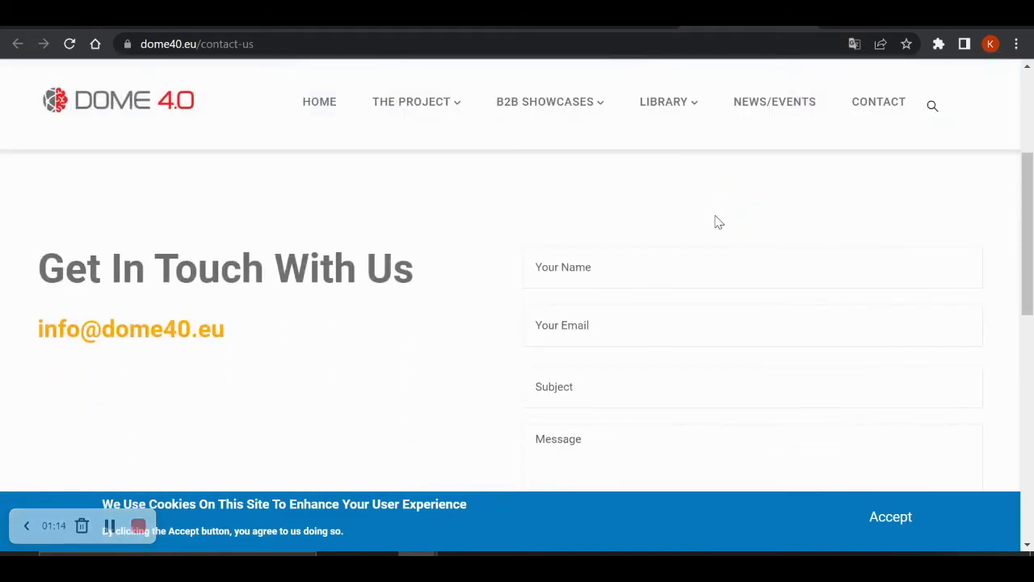
scroll(718, 222, "down", 3)
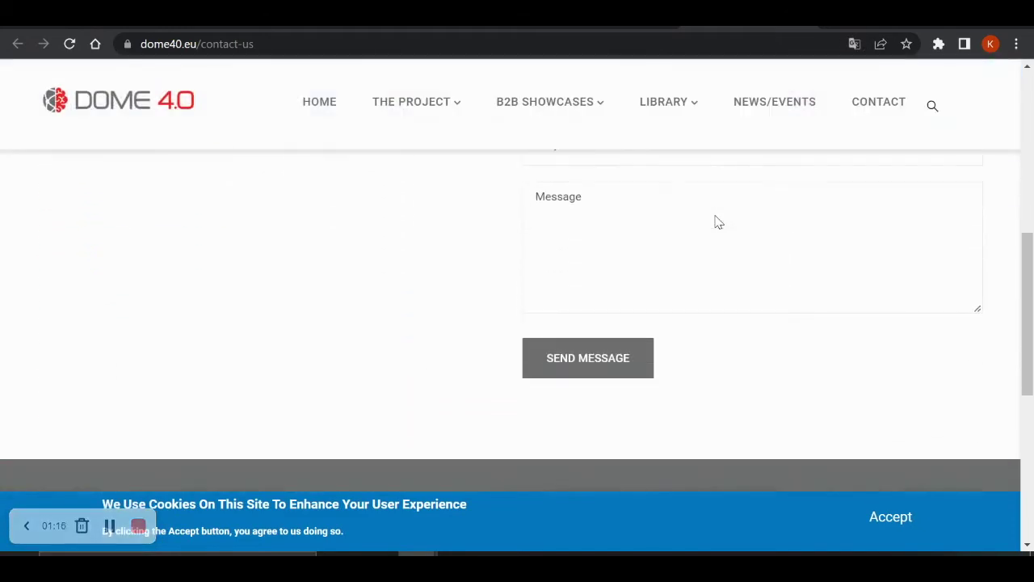
scroll(715, 215, "up", 3)
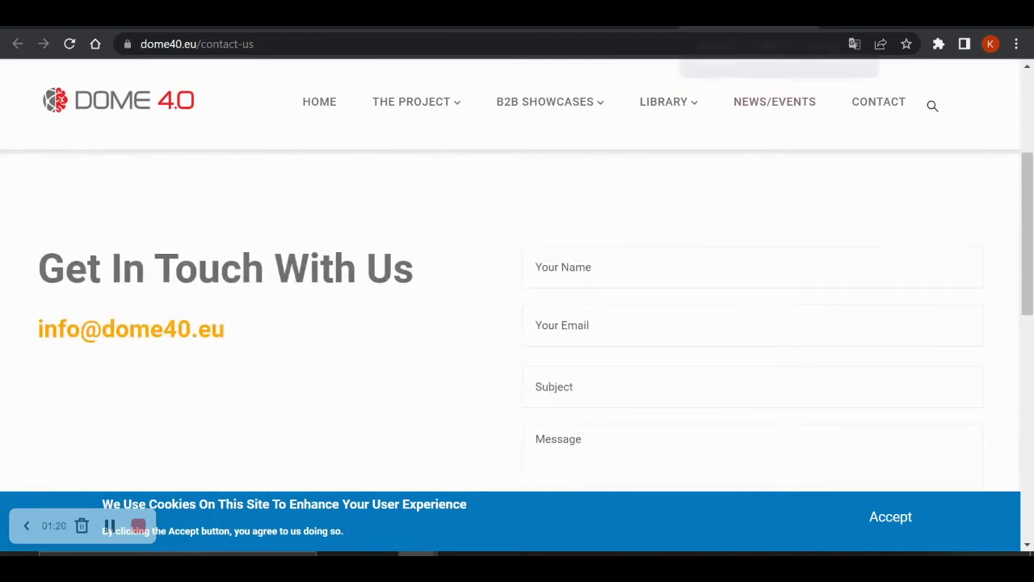
left_click(749, 15)
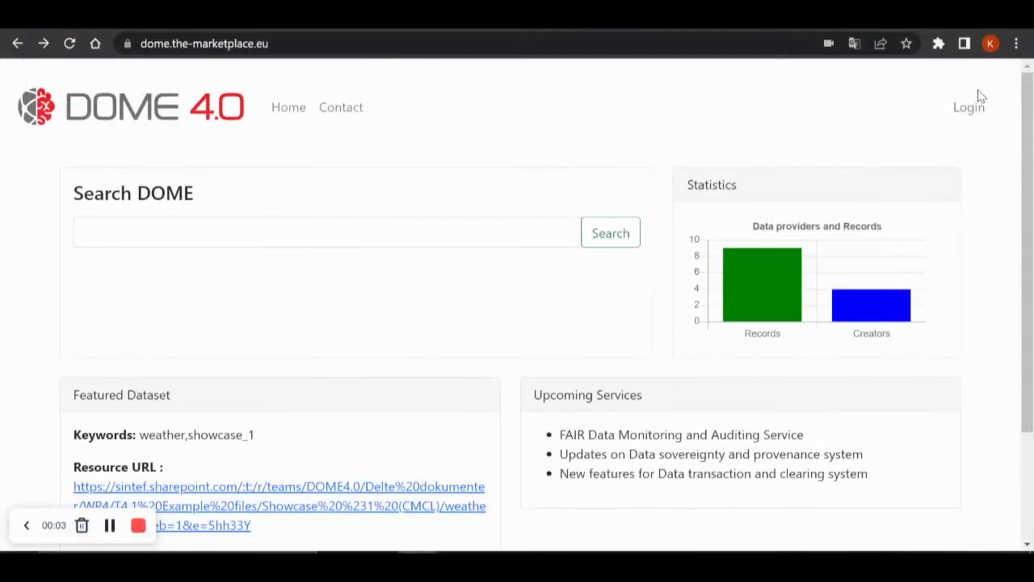
Step: Go to the marketplace sign-in page and open the registration form for a new user
left_click(968, 107)
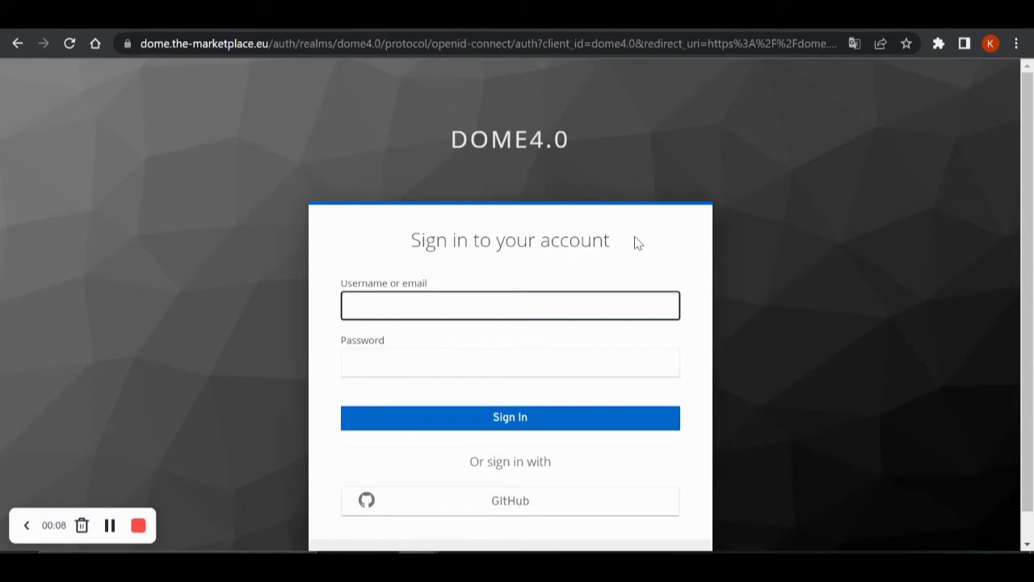
scroll(635, 235, "down", 2)
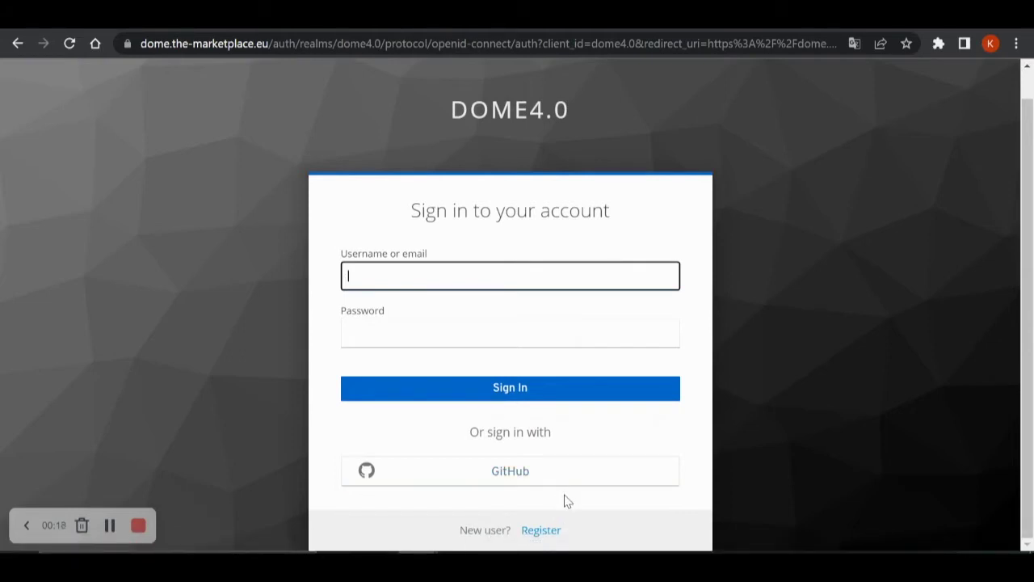
left_click(545, 531)
left_click(607, 420)
left_click(614, 339)
left_click(622, 315)
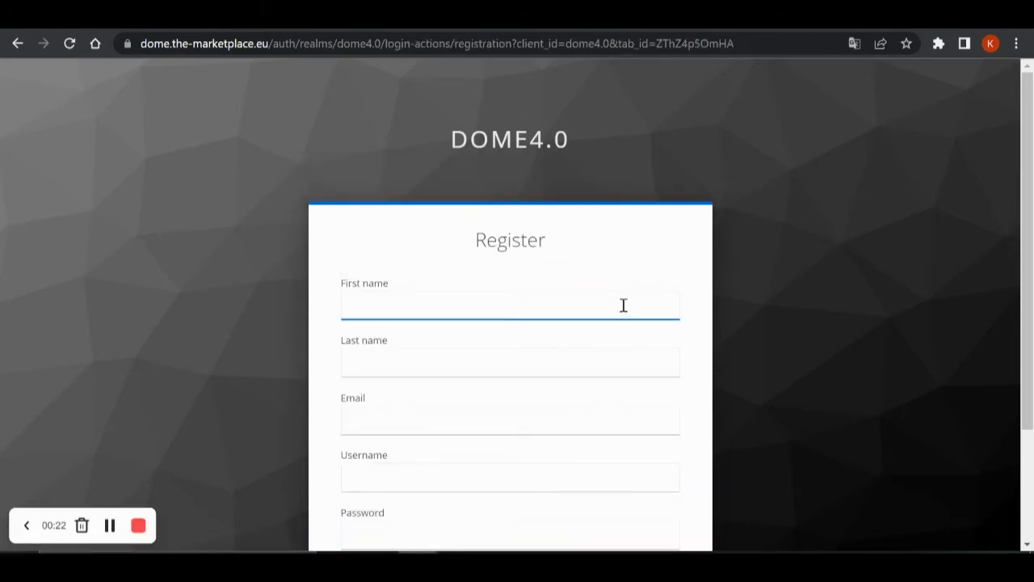
Step: Fill in the first name, last name, email, username, password and password confirmation, and submit the account registration
scroll(625, 311, "down", 1)
left_click(418, 302)
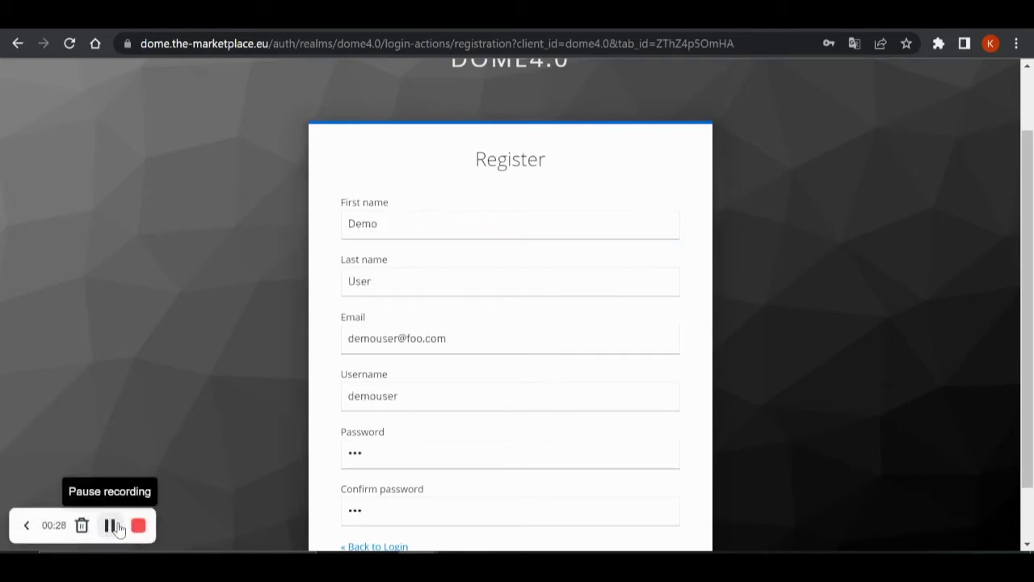
scroll(235, 392, "down", 1)
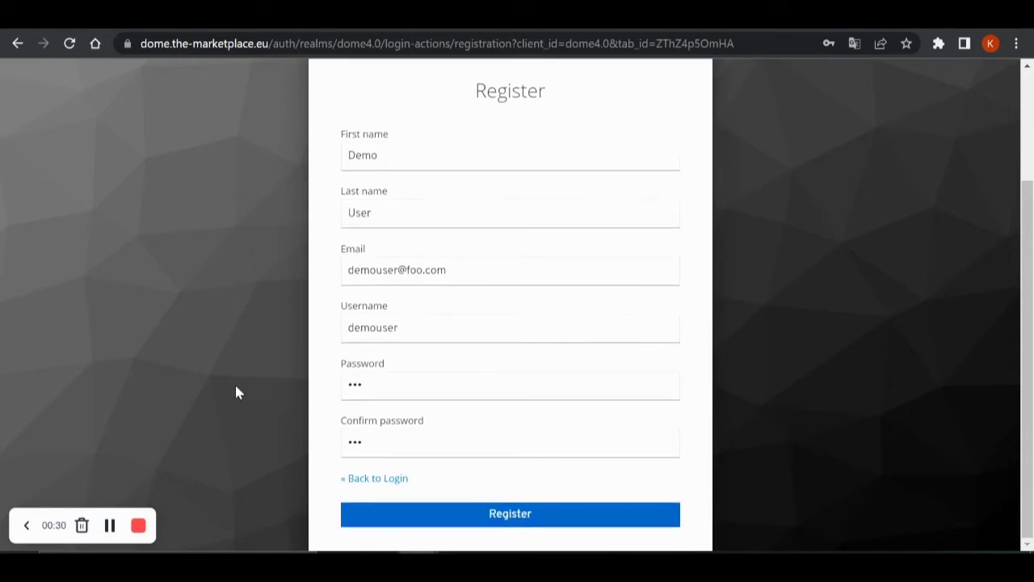
left_click(637, 518)
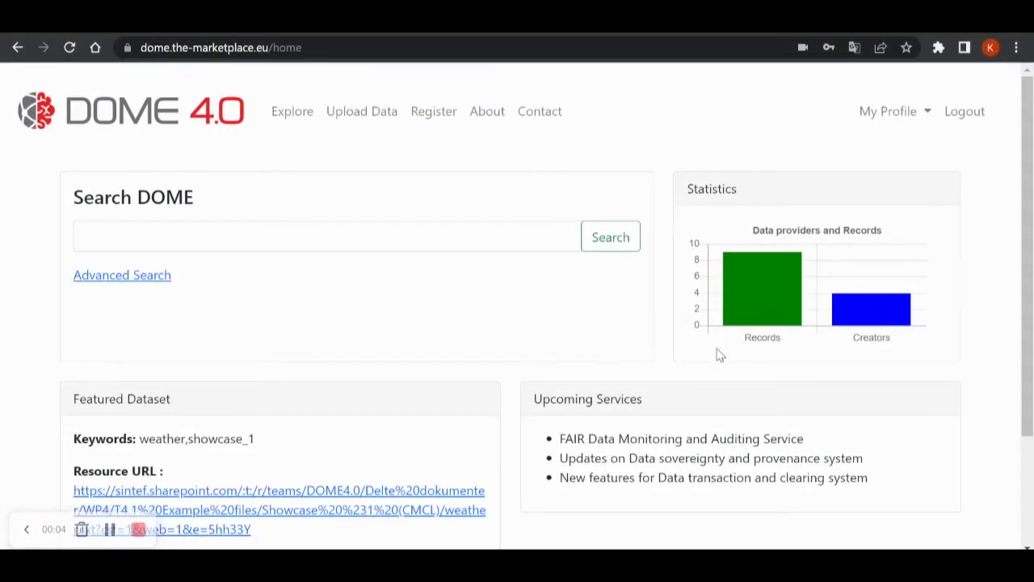
Step: Open the profile settings of the signed-in account and view its personal info in Keycloak account management
left_click(924, 113)
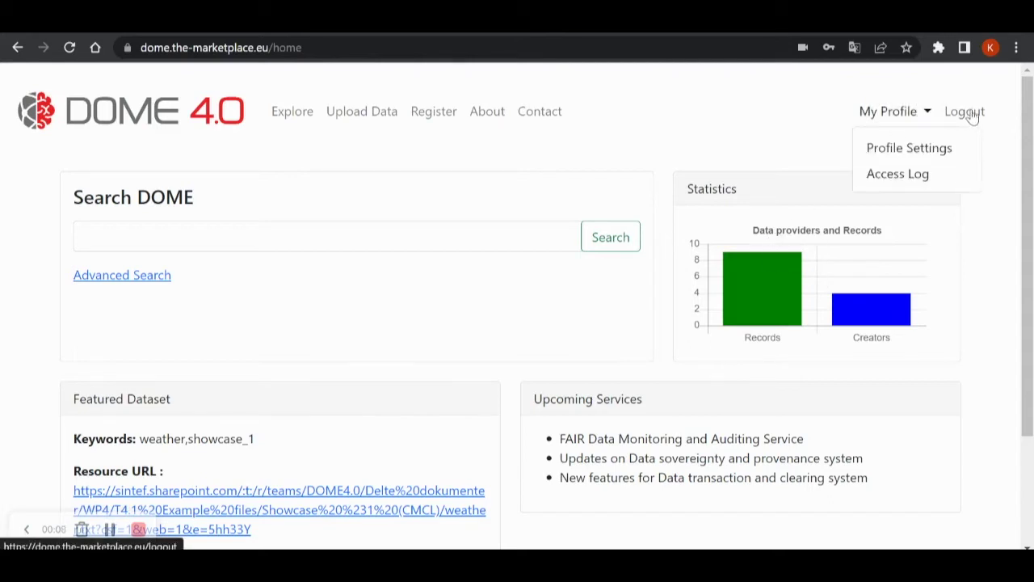
left_click(953, 151)
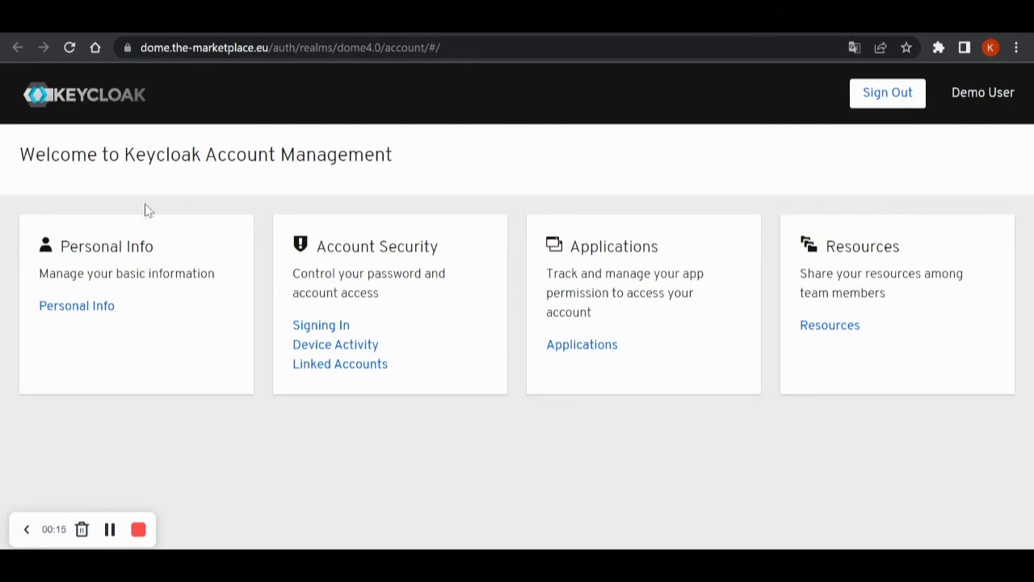
left_click(102, 310)
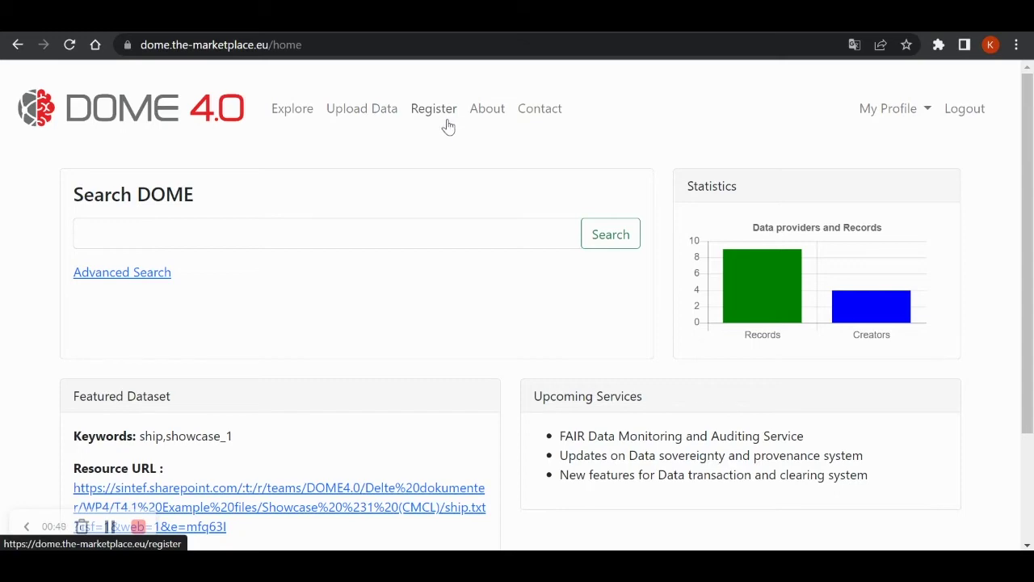
Step: Read the About page describing DOME 4.0 and view the available profile options
left_click(488, 113)
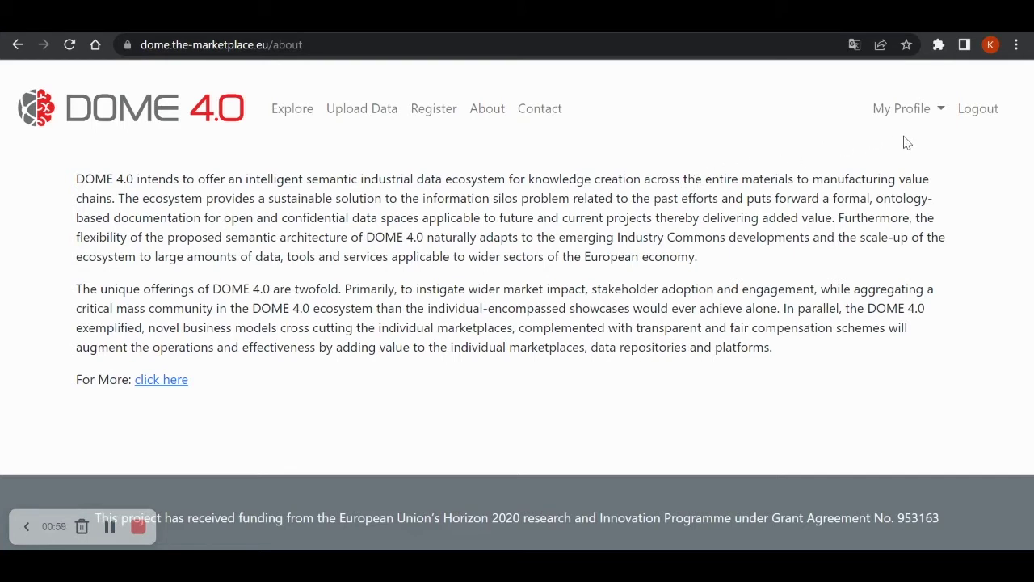
left_click(942, 114)
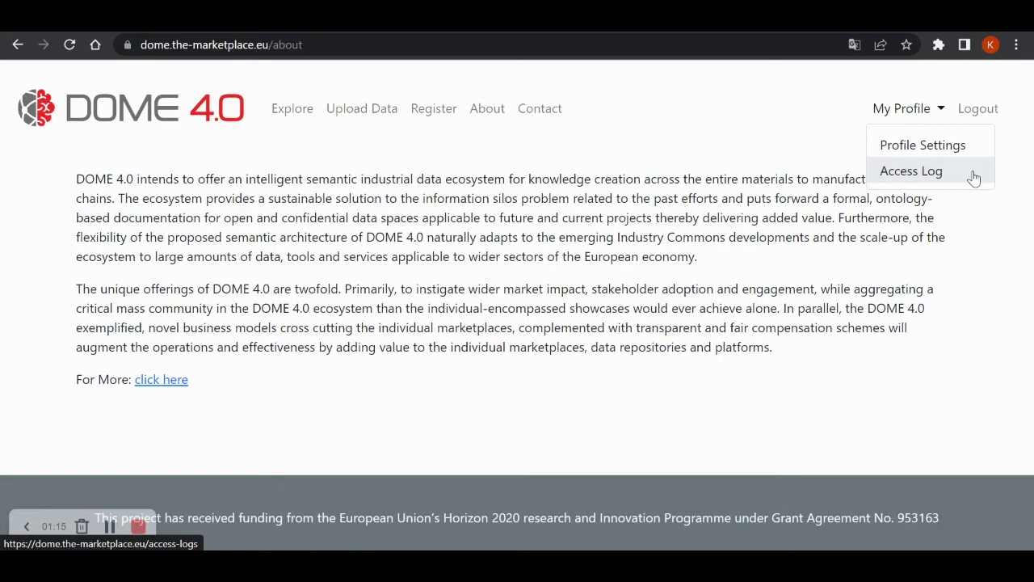
left_click(979, 207)
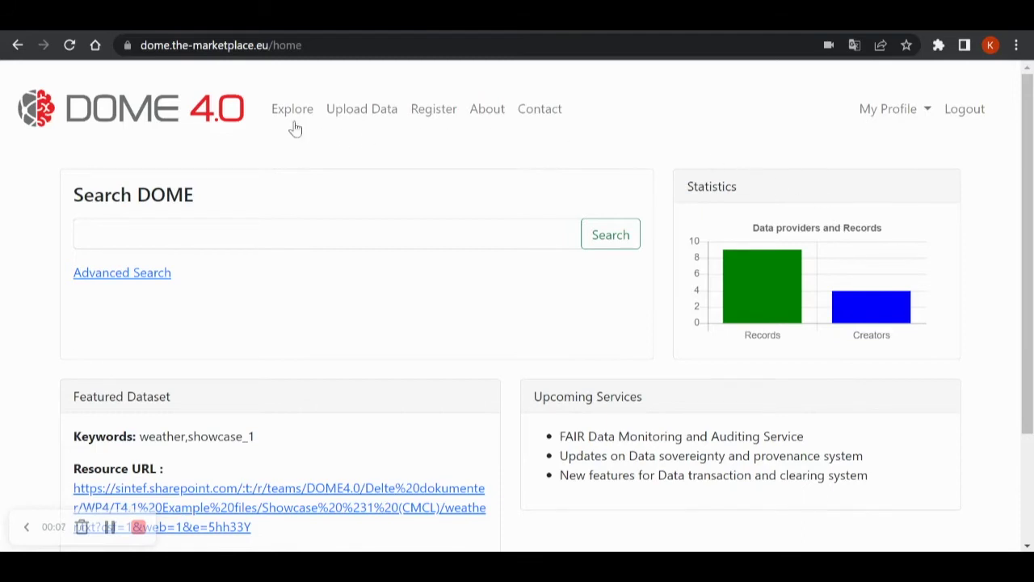
Step: Explore the marketplace data and look through the listed records, connected platforms and available filters
left_click(293, 114)
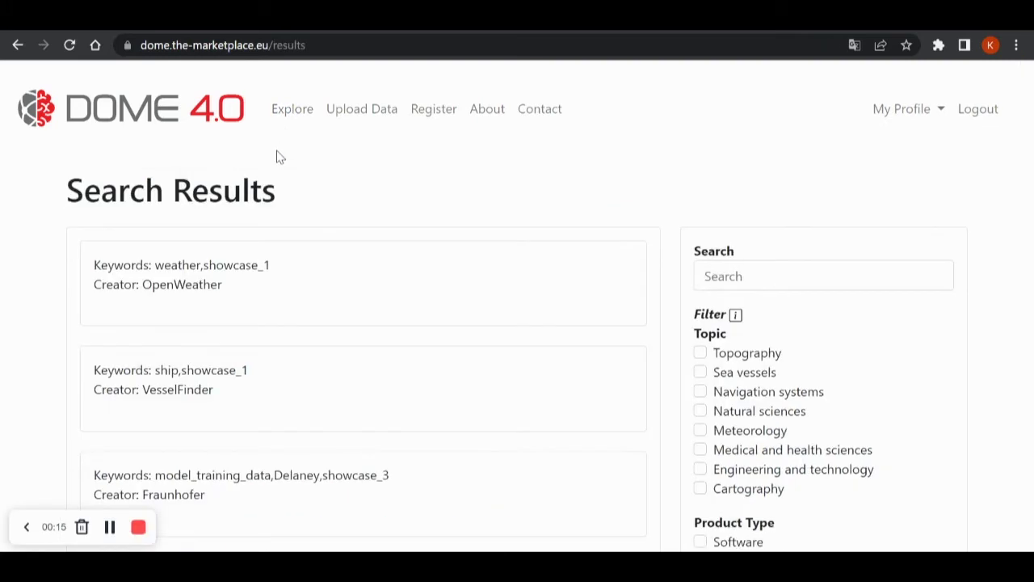
scroll(527, 277, "down", 5)
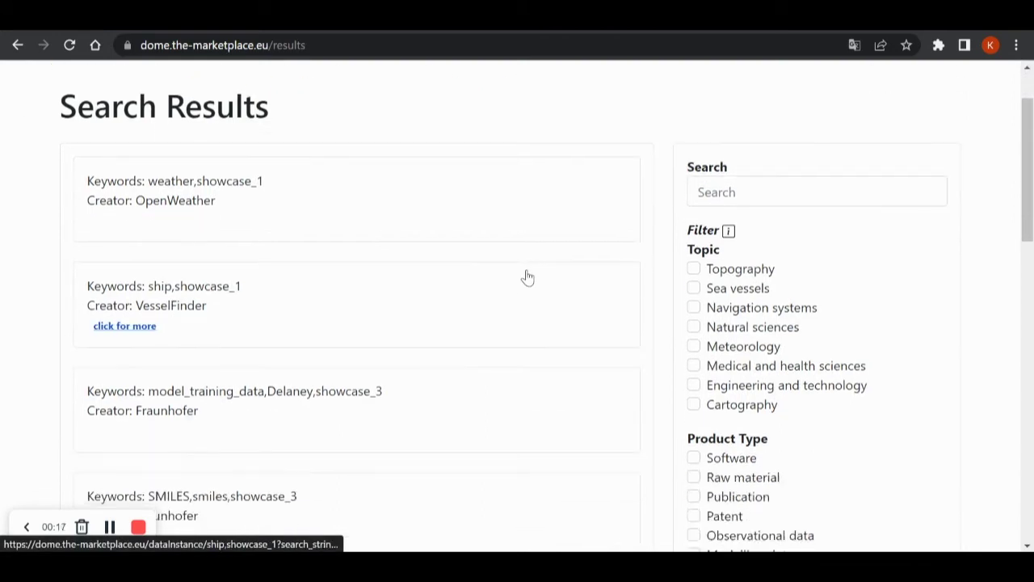
scroll(526, 277, "down", 4)
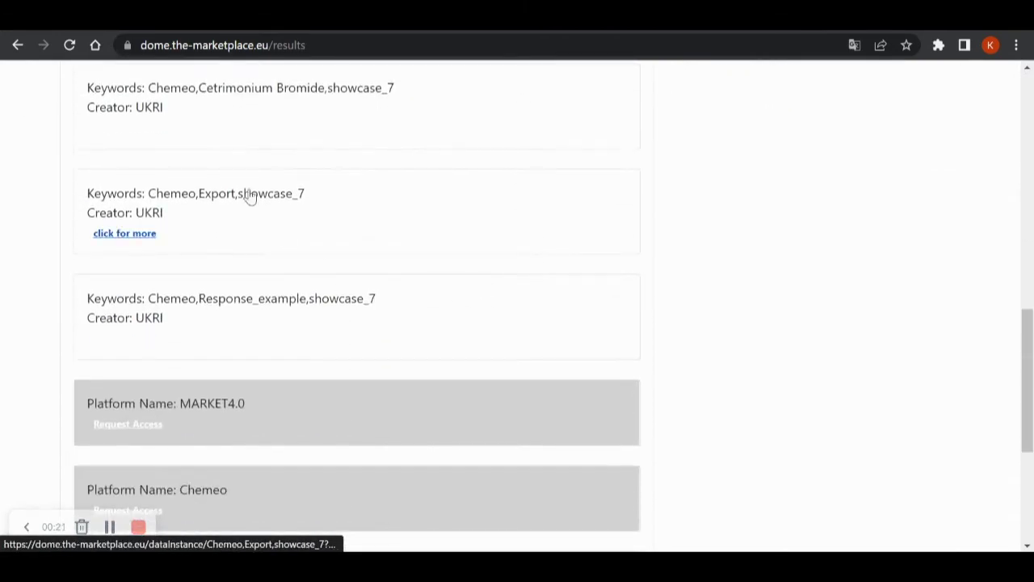
scroll(263, 187, "up", 1)
scroll(263, 187, "up", 4)
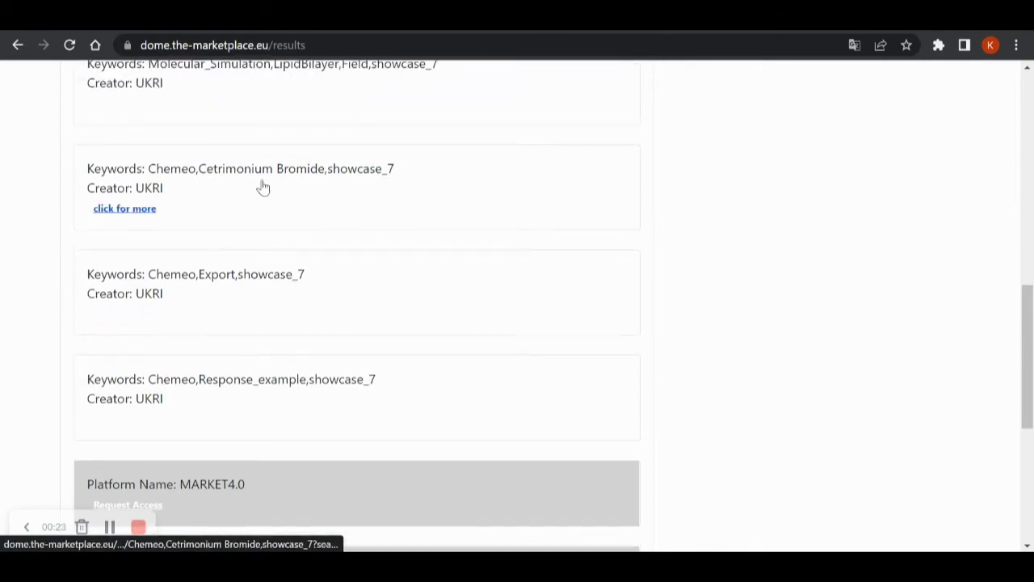
scroll(263, 186, "up", 5)
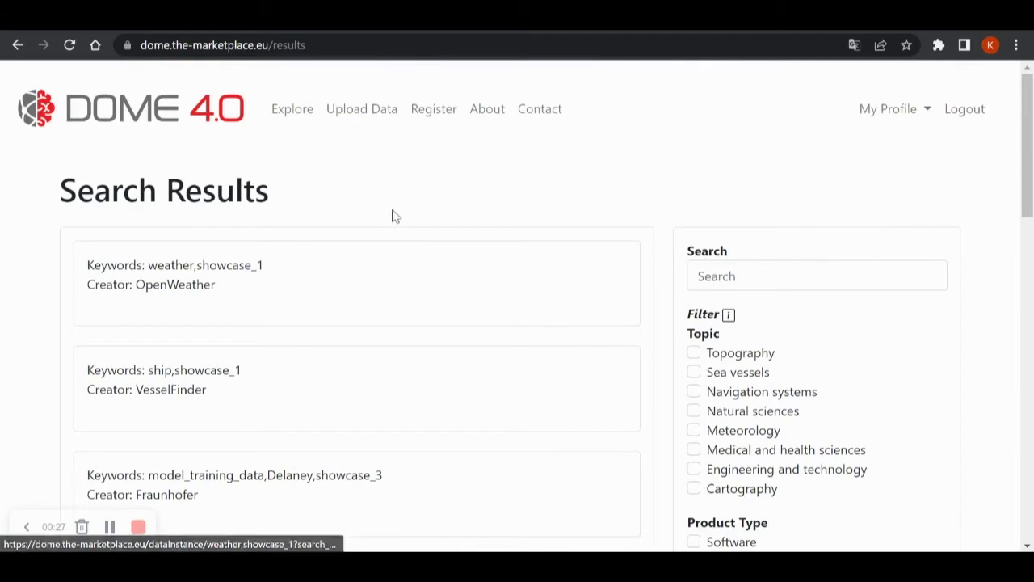
Step: Upload a data record titled Li(CoO2)4 with keywords Lithium, Cobalt, Oxide, dataset BatteryMaterials, publisher Materialsproject, issue date 01.02.2013, plus the creators' names and data URL
left_click(383, 122)
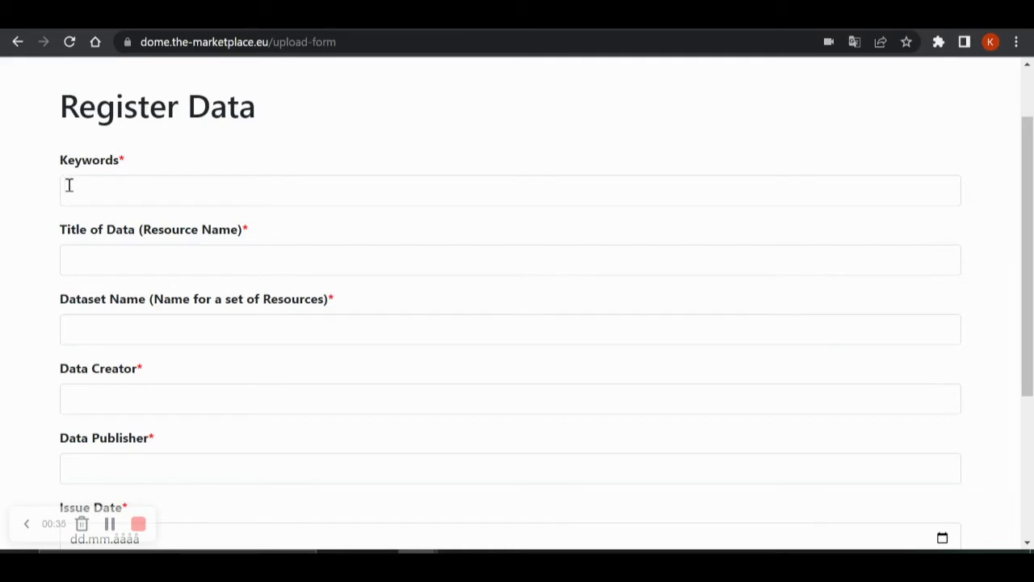
scroll(331, 178, "down", 3)
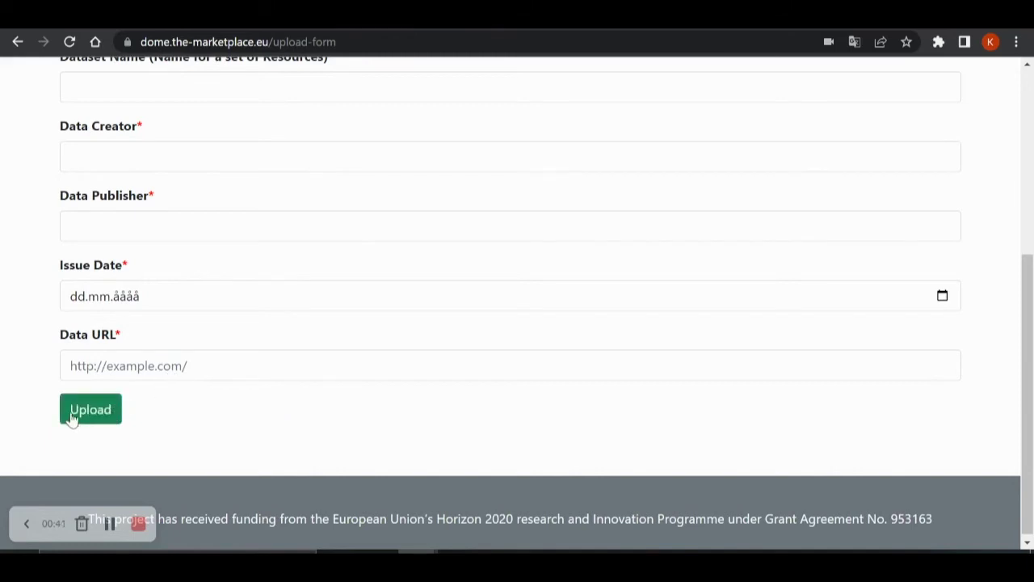
scroll(405, 216, "up", 3)
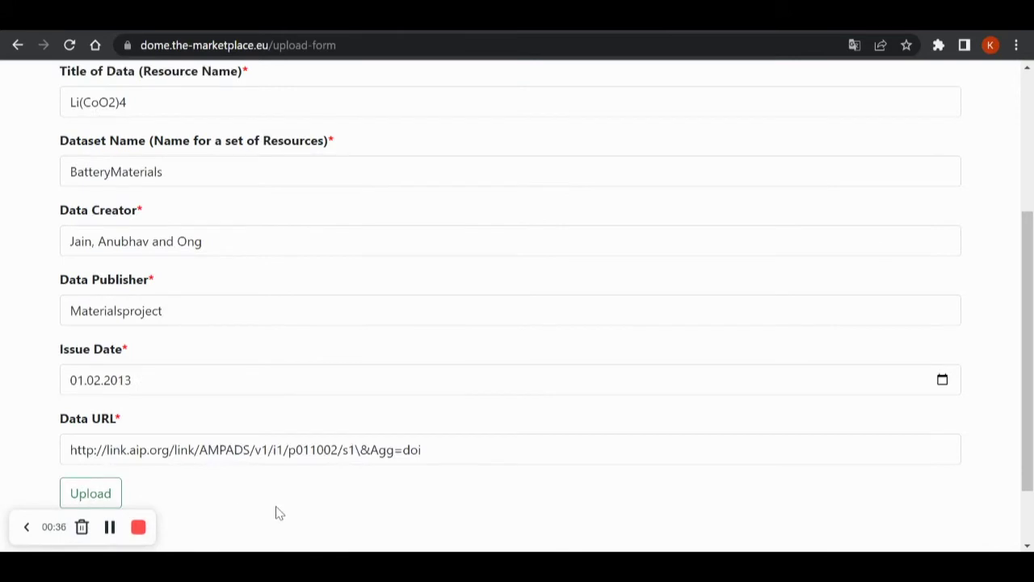
scroll(277, 510, "up", 1)
scroll(274, 507, "down", 1)
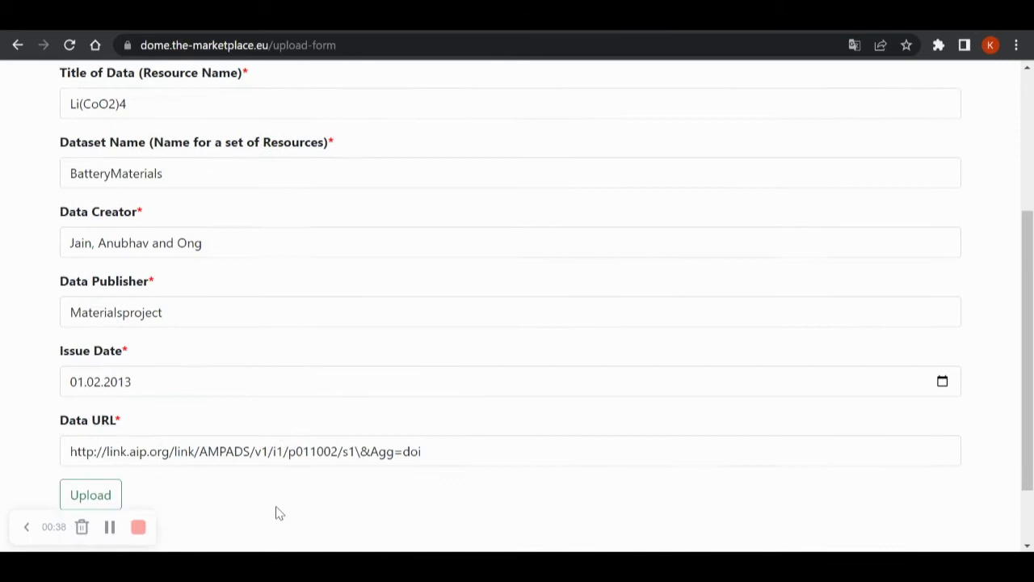
left_click(91, 498)
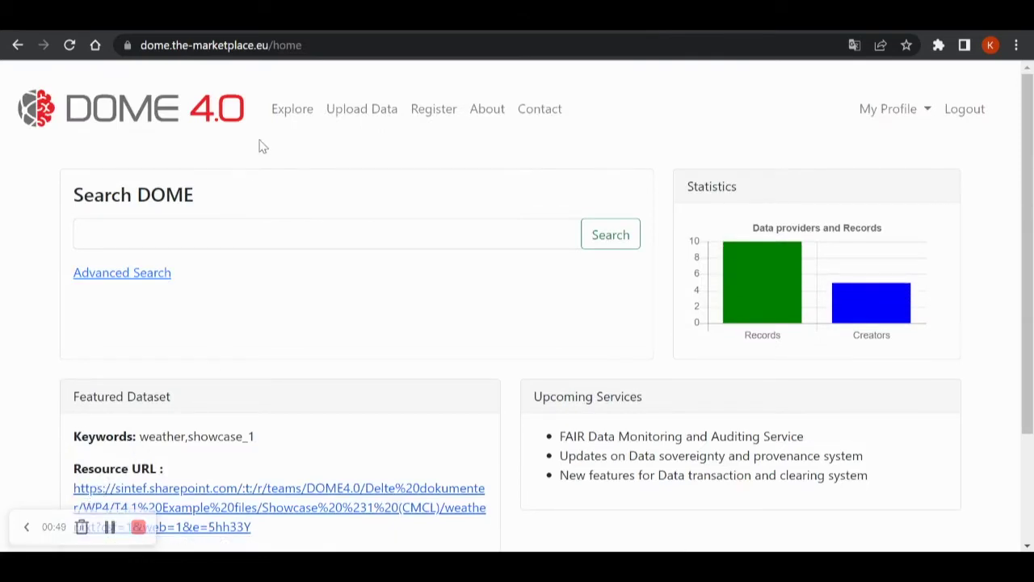
Step: Explore the marketplace data again and find the uploaded Lithium, Cobalt, Oxide record in the list
left_click(285, 110)
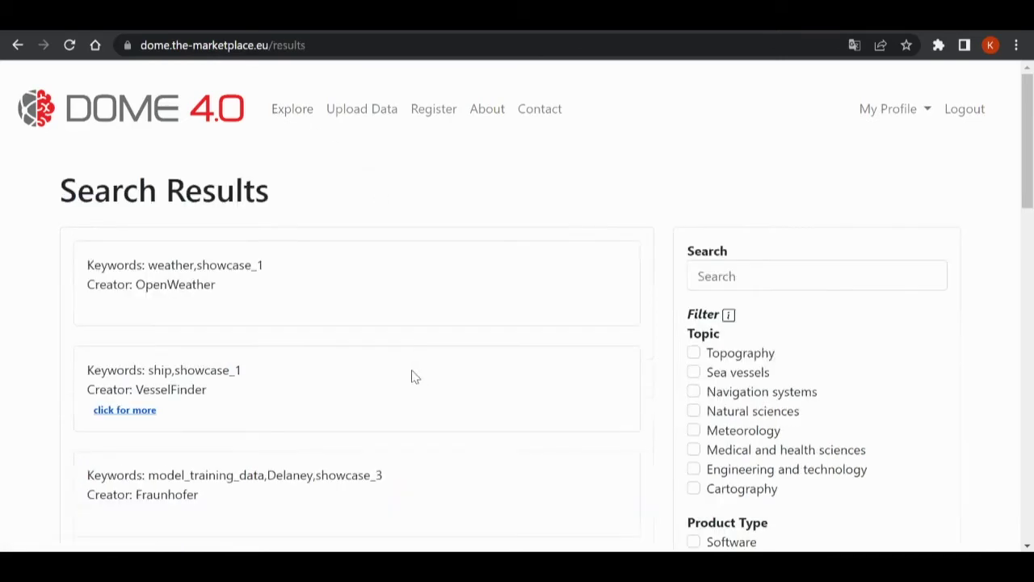
scroll(424, 372, "down", 5)
scroll(424, 372, "down", 7)
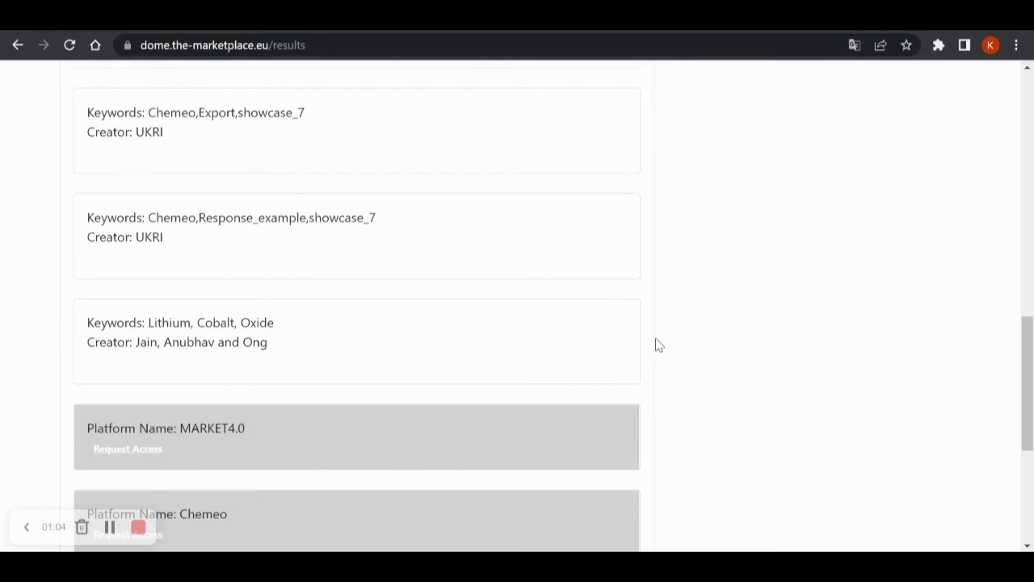
scroll(467, 391, "up", 15)
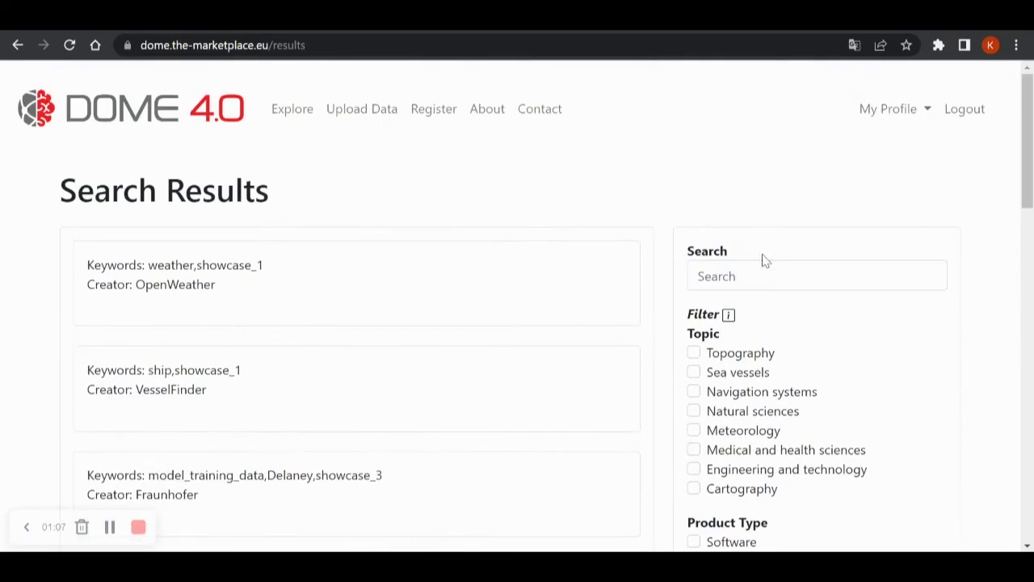
Step: Search the marketplace for lithium and look through the results for the uploaded Lithium, Cobalt, Oxide record
left_click(753, 276)
type("lithium")
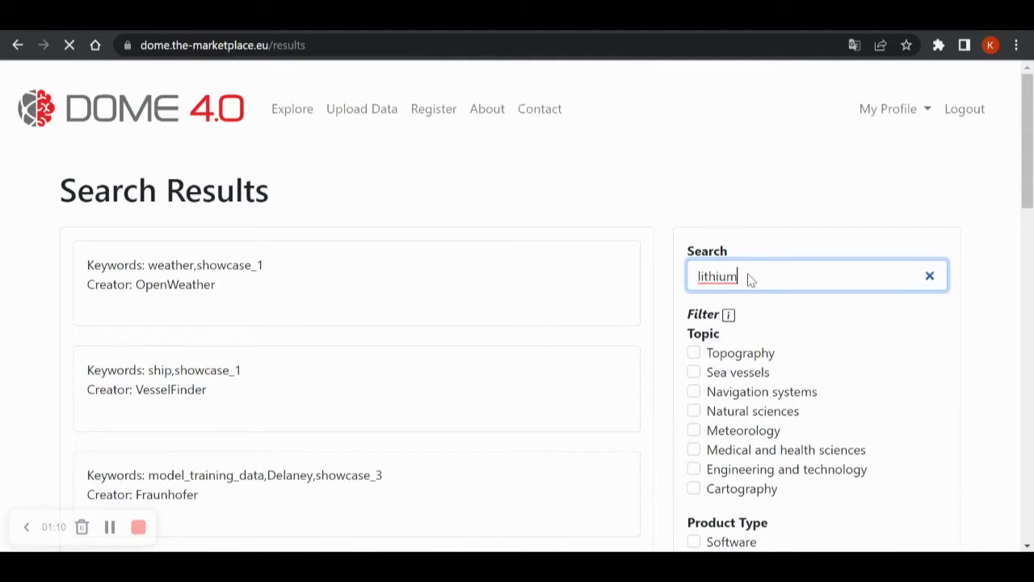
key("Return")
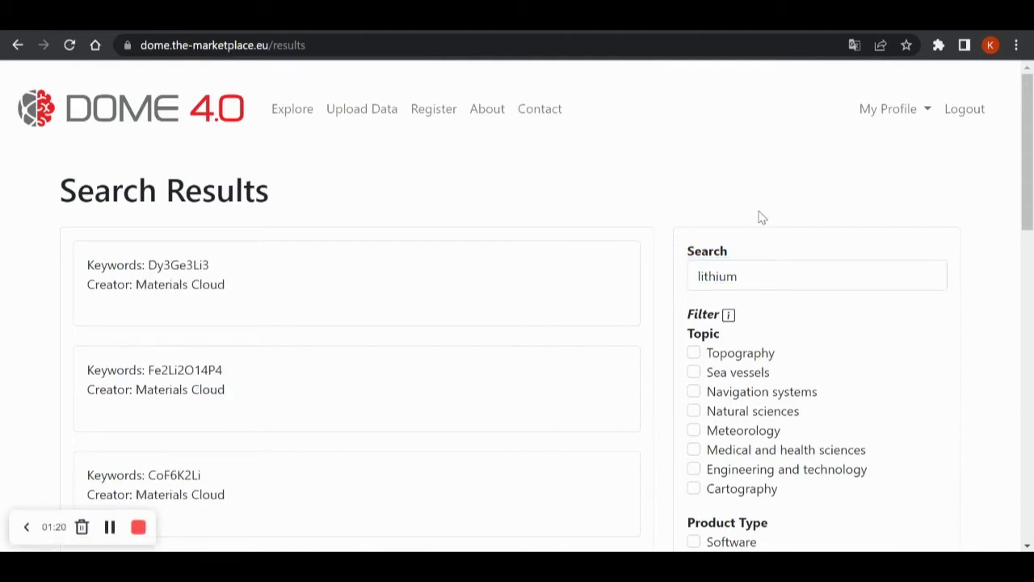
scroll(589, 207, "down", 9)
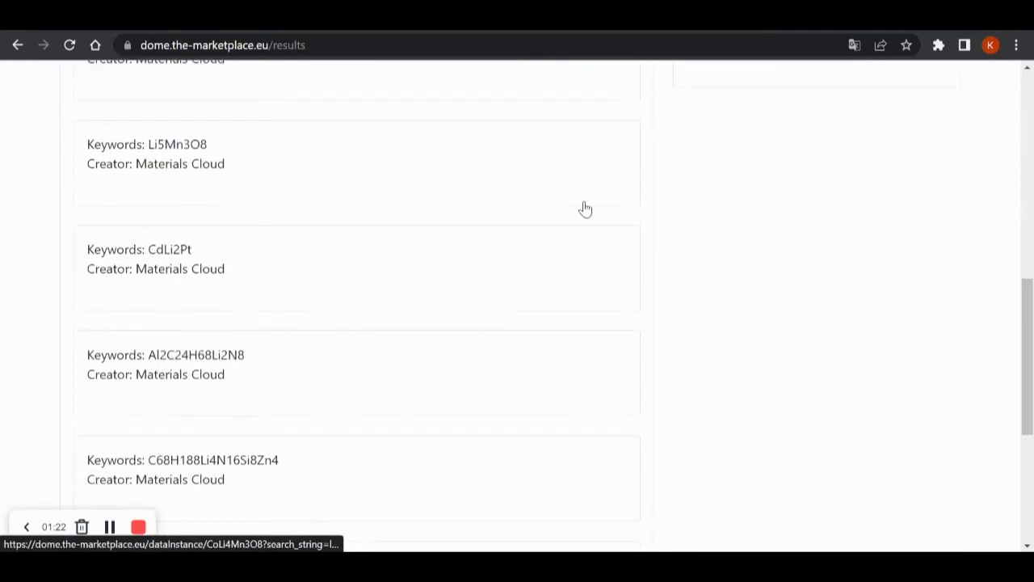
scroll(584, 209, "down", 4)
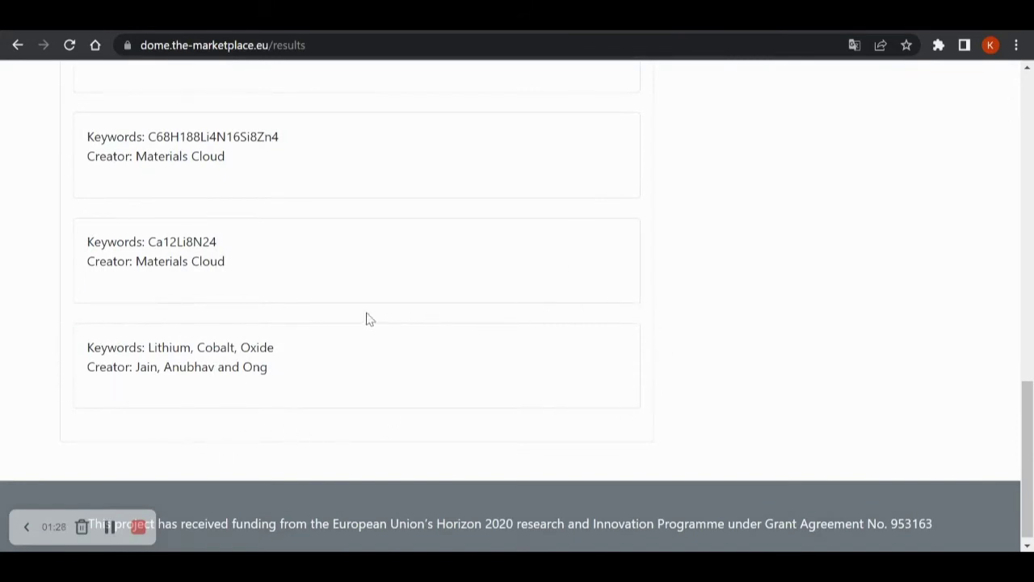
mouse_move(76, 347)
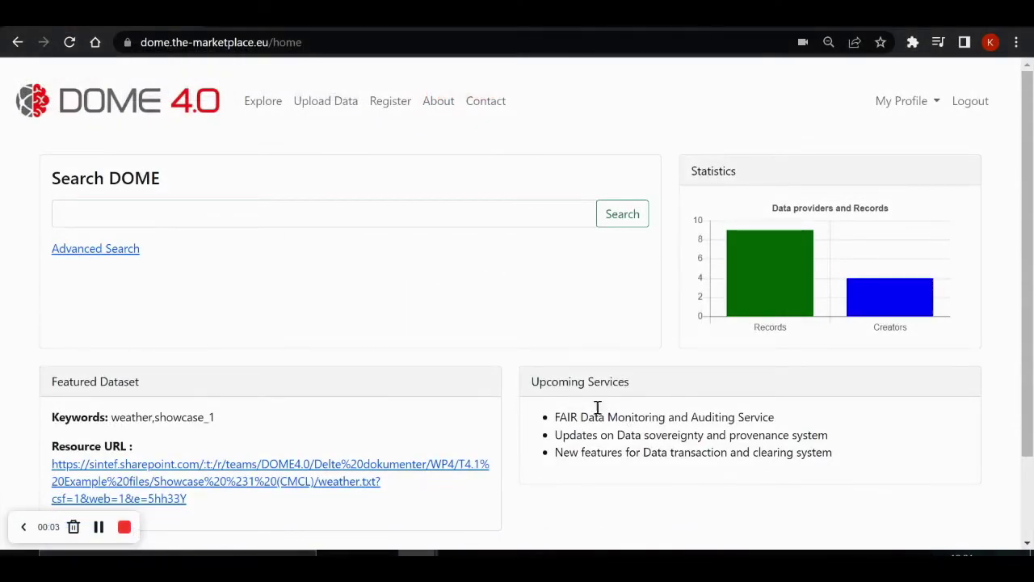
Step: Start a provider registration with platform name and description Example platform, and set the platform type to Data provider
left_click(395, 106)
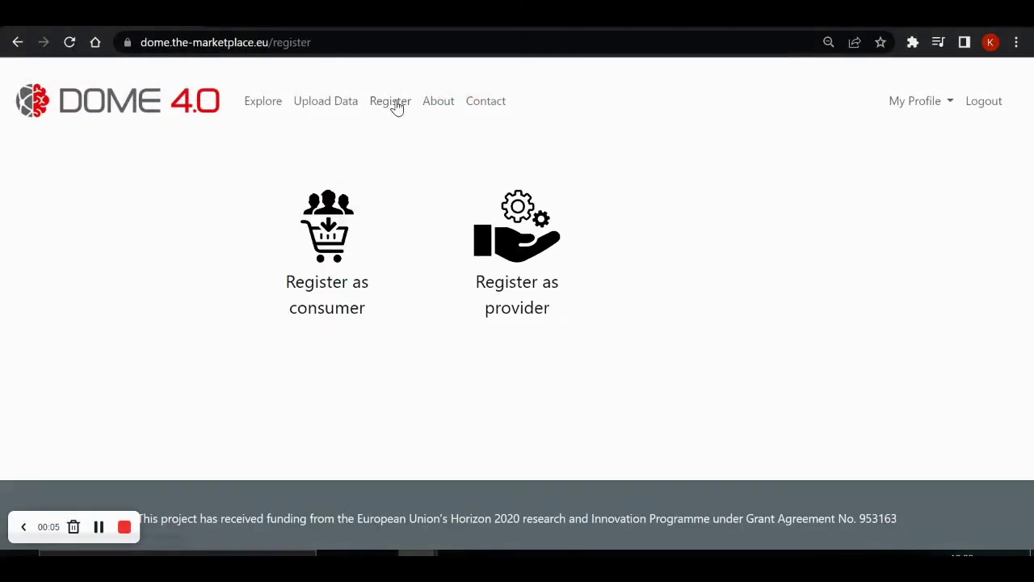
left_click(529, 284)
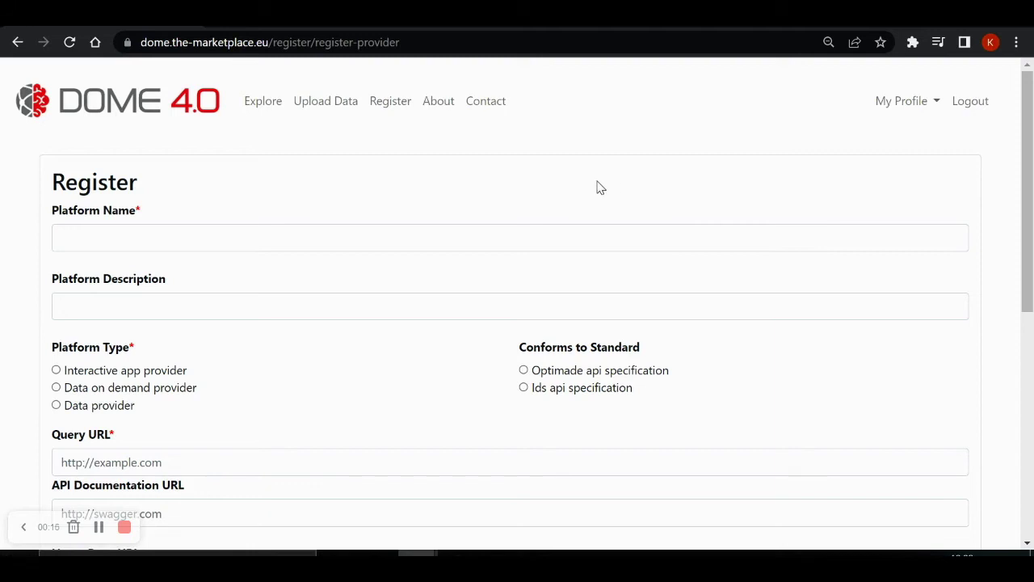
left_click(558, 234)
type("Example platform")
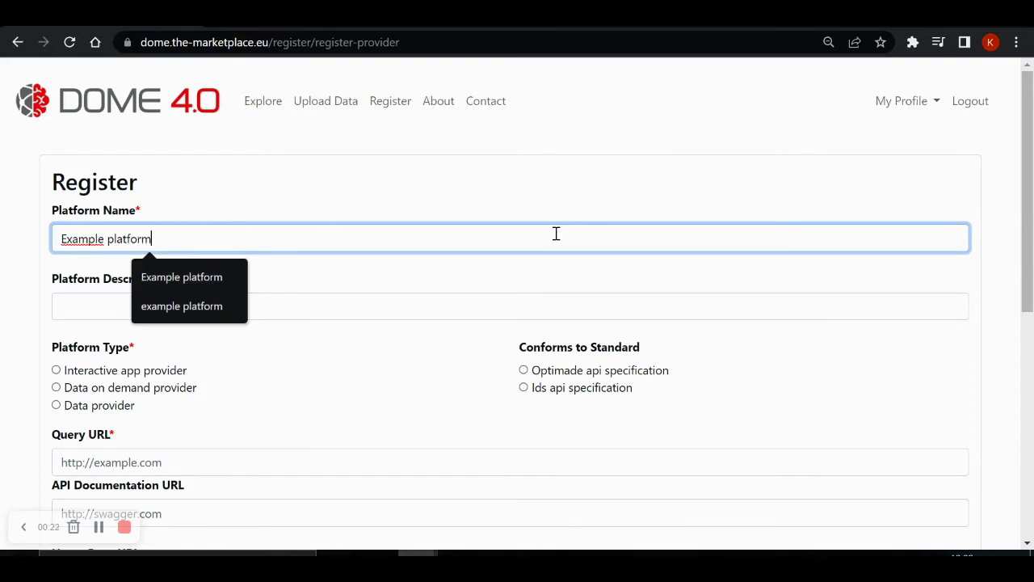
key("Tab")
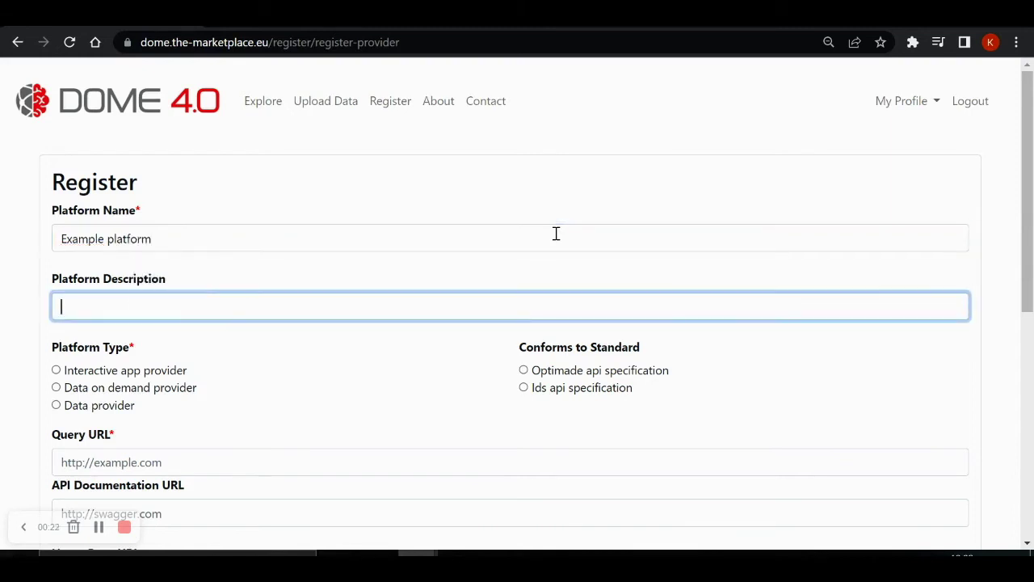
type("Example platform")
left_click(446, 347)
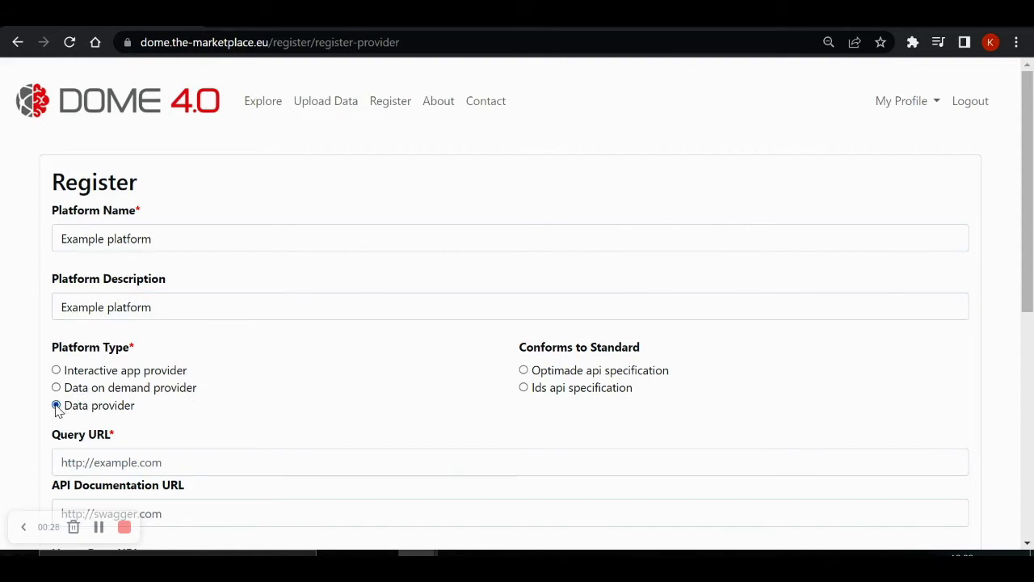
scroll(289, 369, "down", 1)
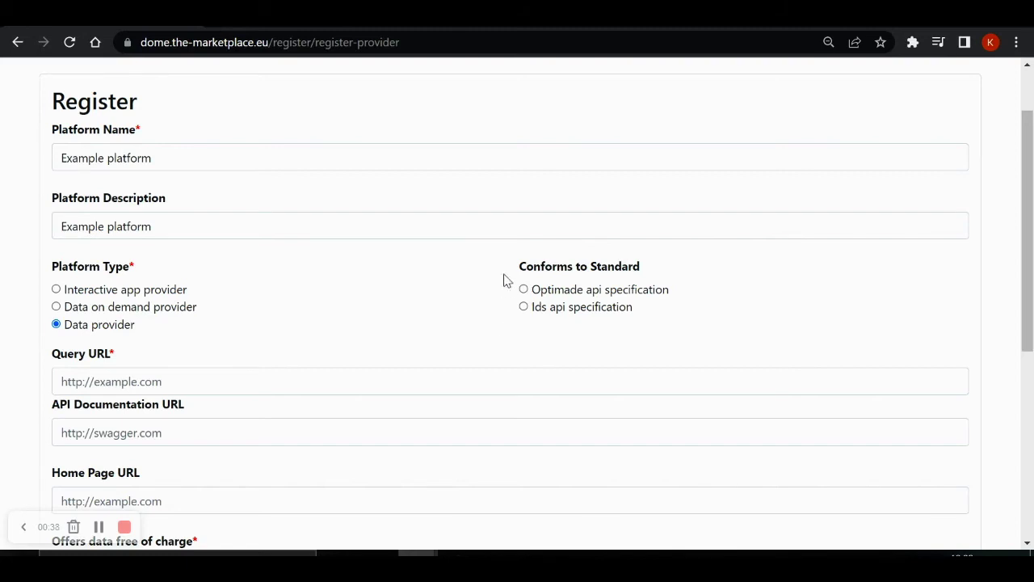
scroll(363, 266, "down", 1)
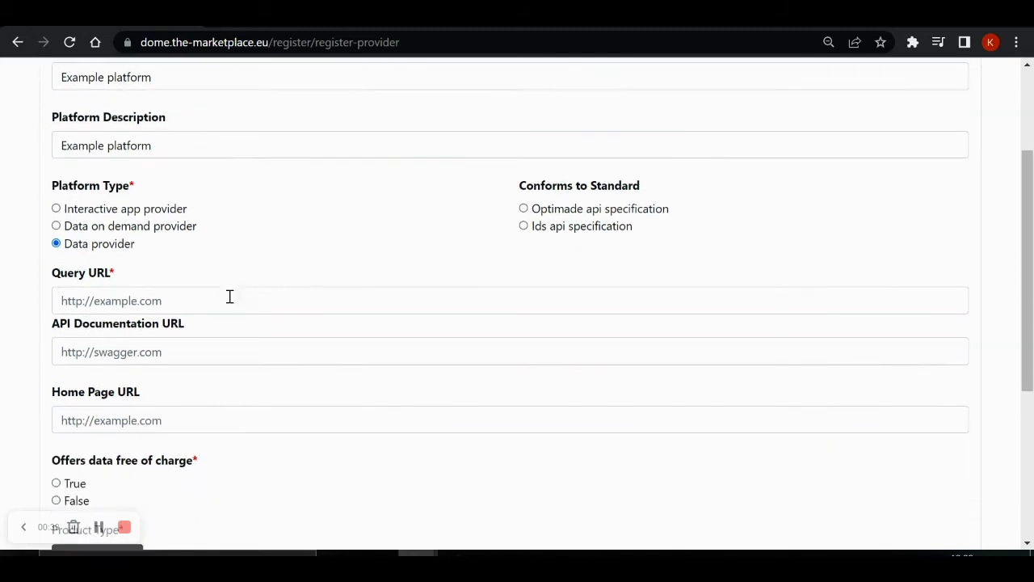
left_click(121, 301)
left_click(246, 333)
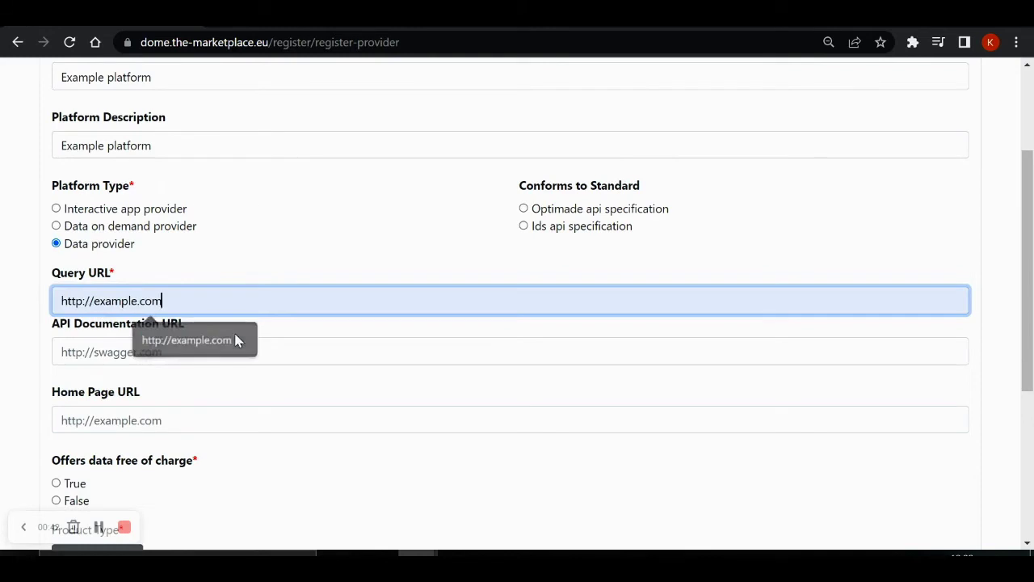
left_click(166, 420)
left_click(226, 459)
Step: Mark the platform's data as free of charge, and choose product type Experimental data and topic Natural sciences
scroll(277, 443, "down", 2)
scroll(277, 443, "down", 2)
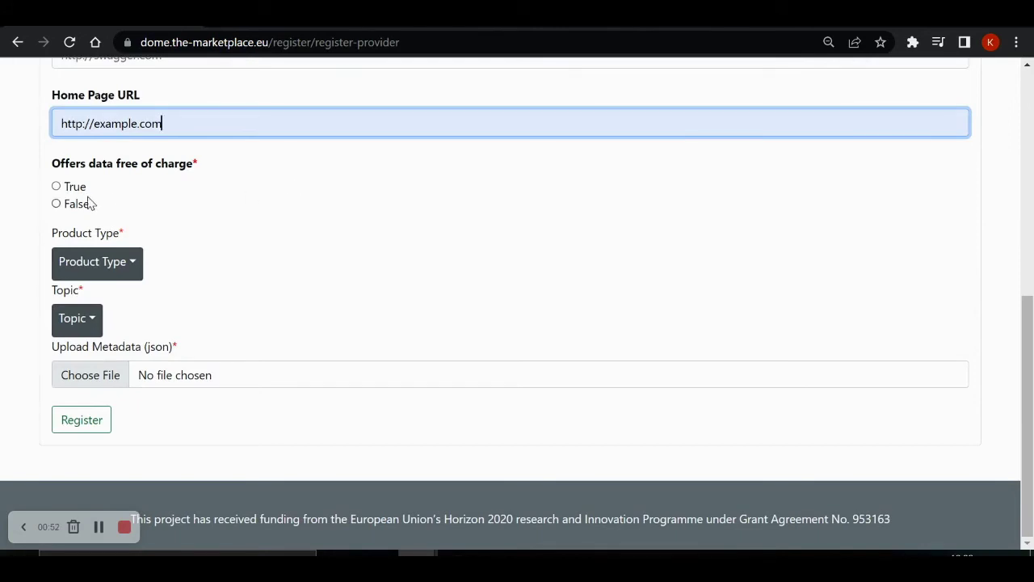
left_click(61, 185)
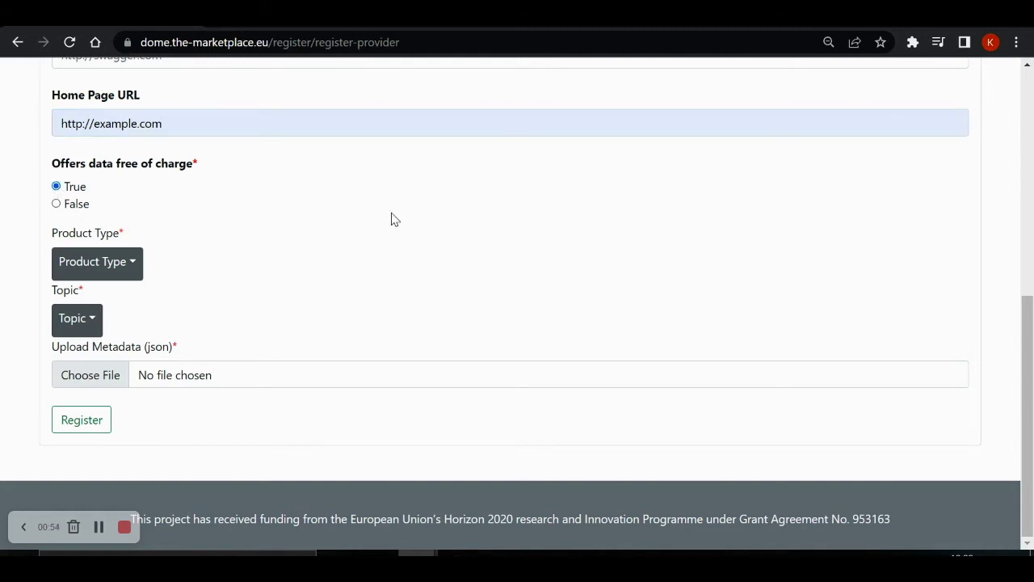
left_click(130, 263)
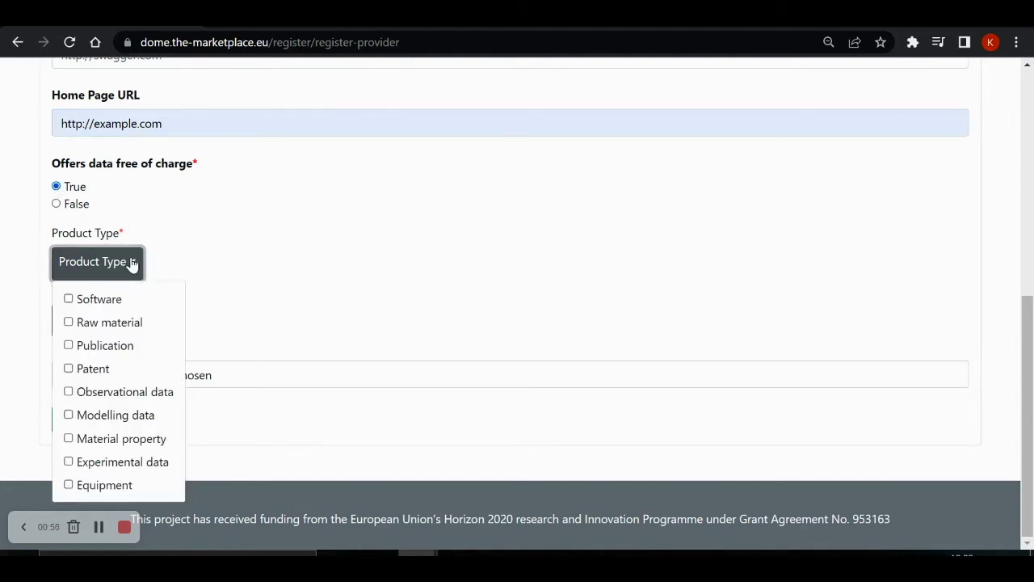
left_click(60, 462)
left_click(301, 316)
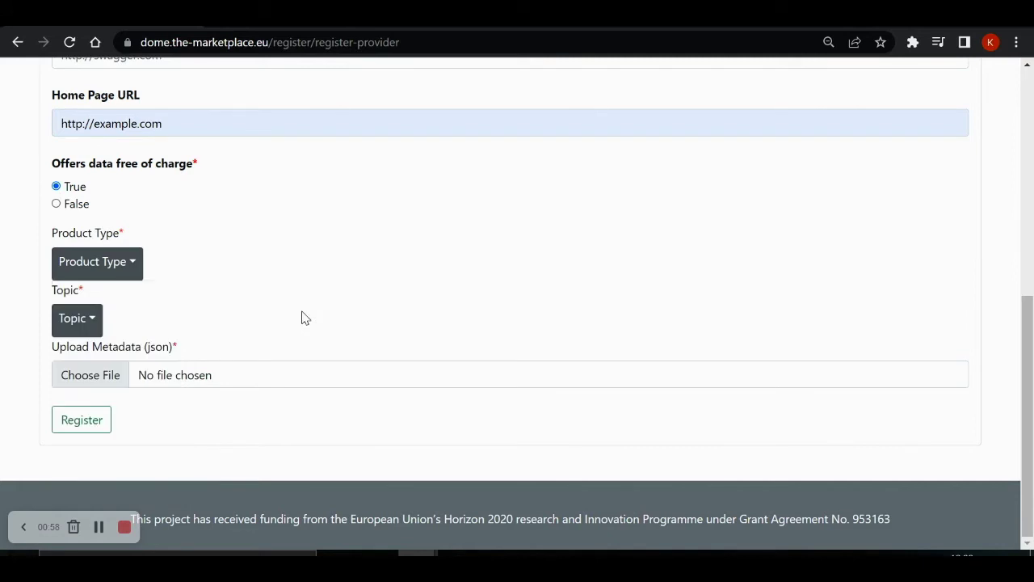
left_click(84, 326)
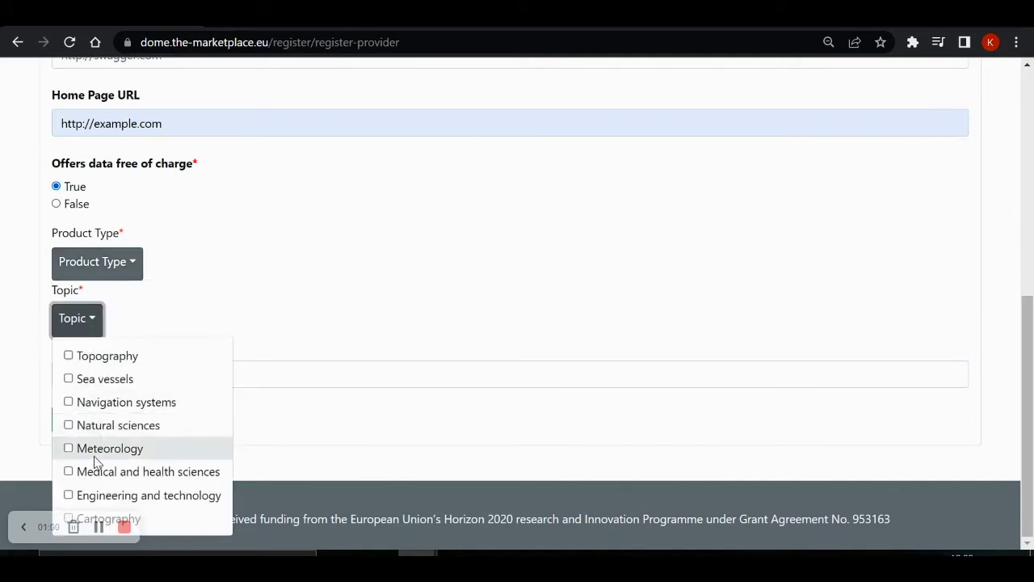
left_click(68, 425)
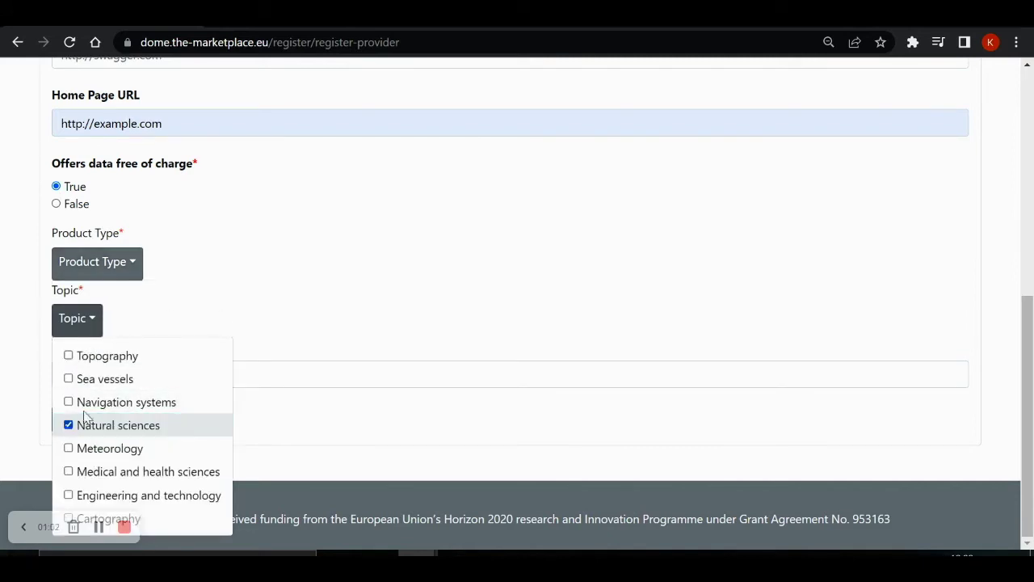
left_click(318, 281)
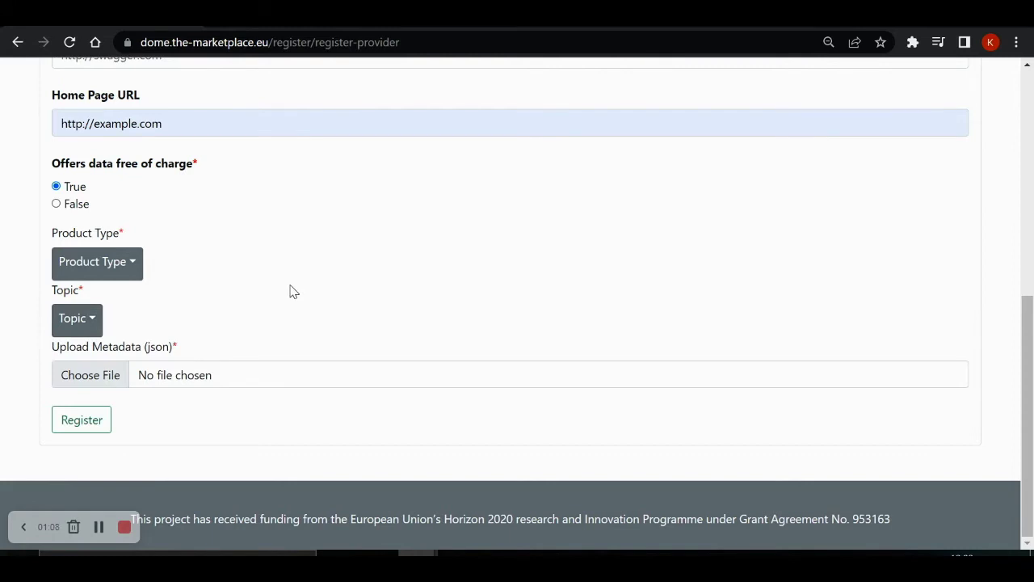
Step: Attach 00_dummy_metadata.json as the metadata file, register the platform, and review its provider page
left_click(103, 377)
left_click(316, 121)
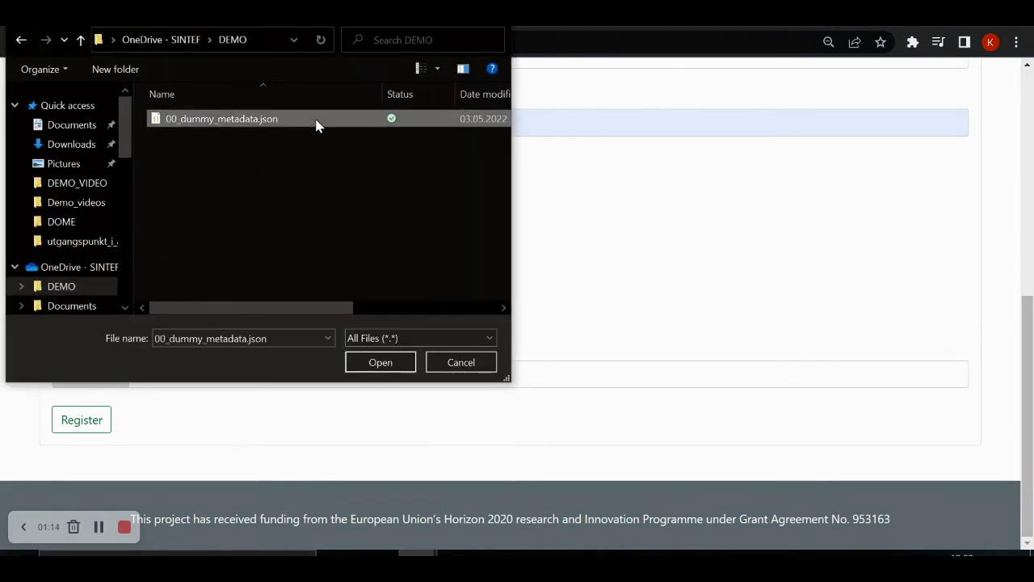
left_click(380, 363)
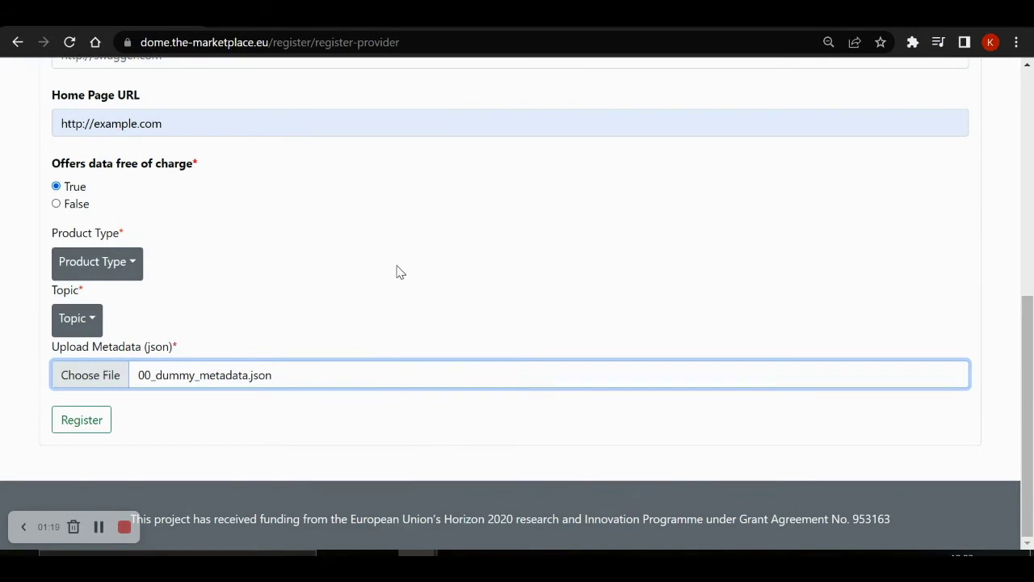
left_click(93, 419)
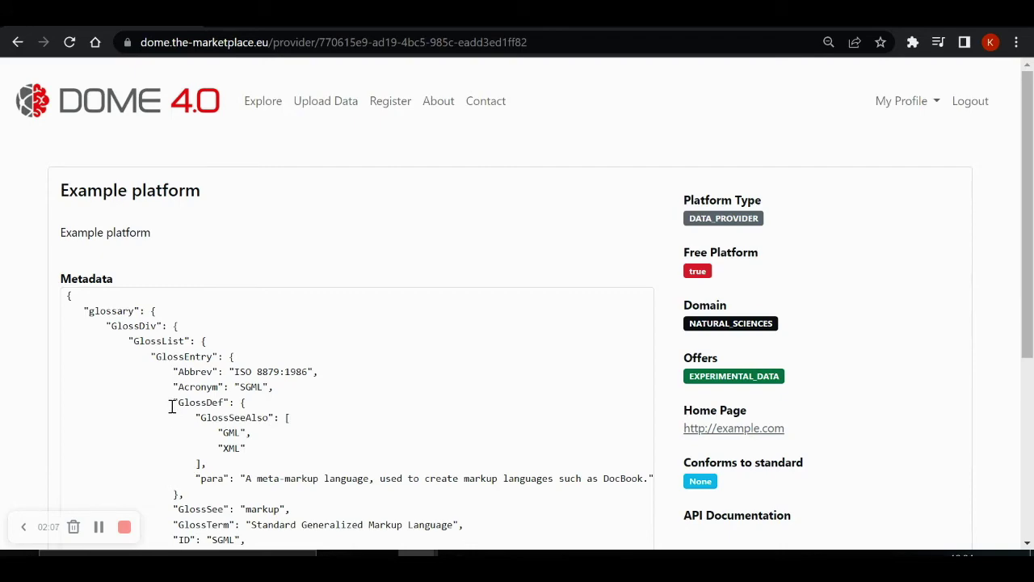
scroll(171, 408, "down", 3)
scroll(201, 394, "up", 3)
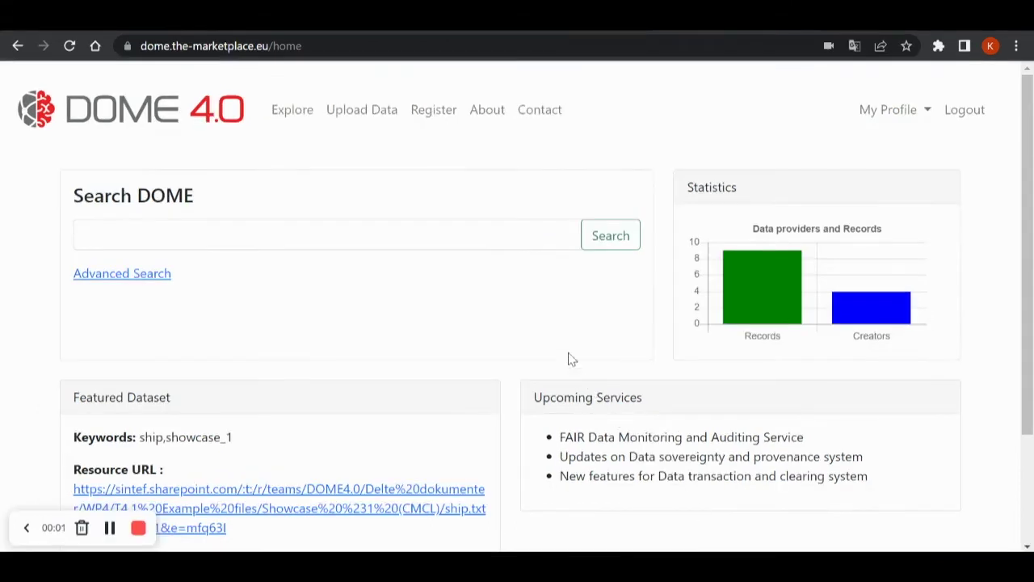
Step: Explore the marketplace data and look through the listed records down to the connected platforms, including Example platform
left_click(292, 115)
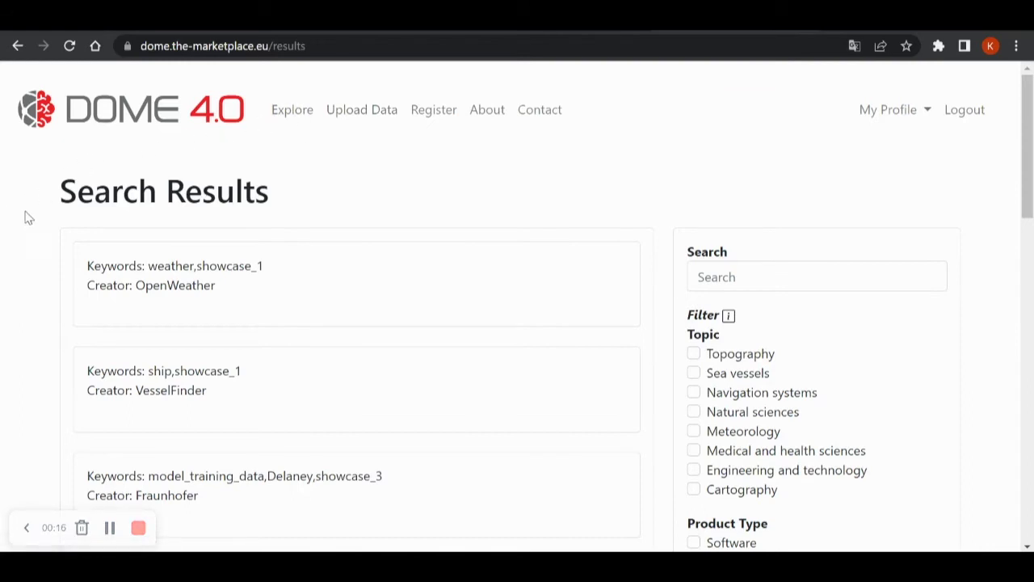
mouse_move(225, 274)
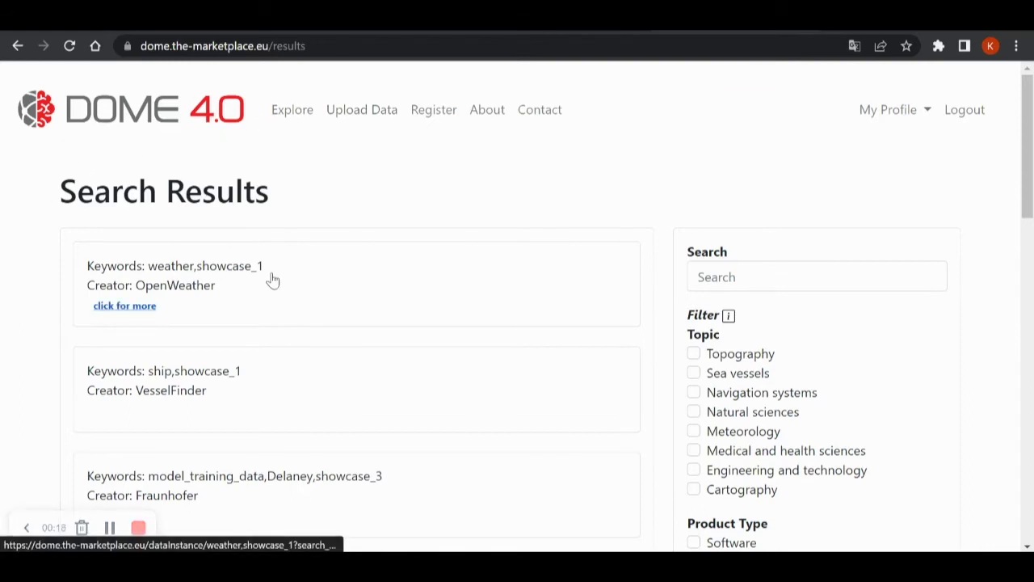
scroll(254, 363, "down", 2)
scroll(238, 412, "down", 8)
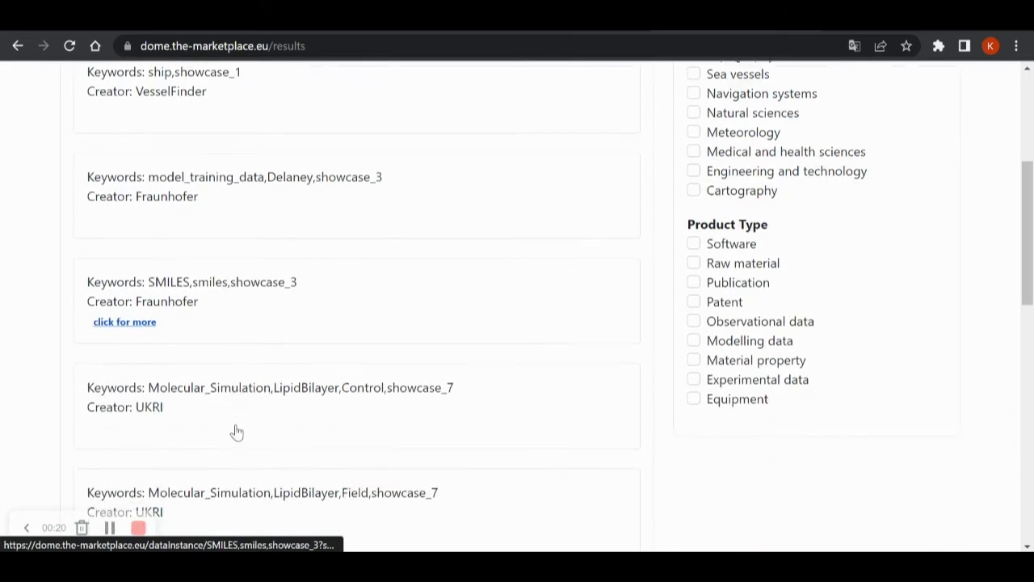
scroll(237, 431, "down", 1)
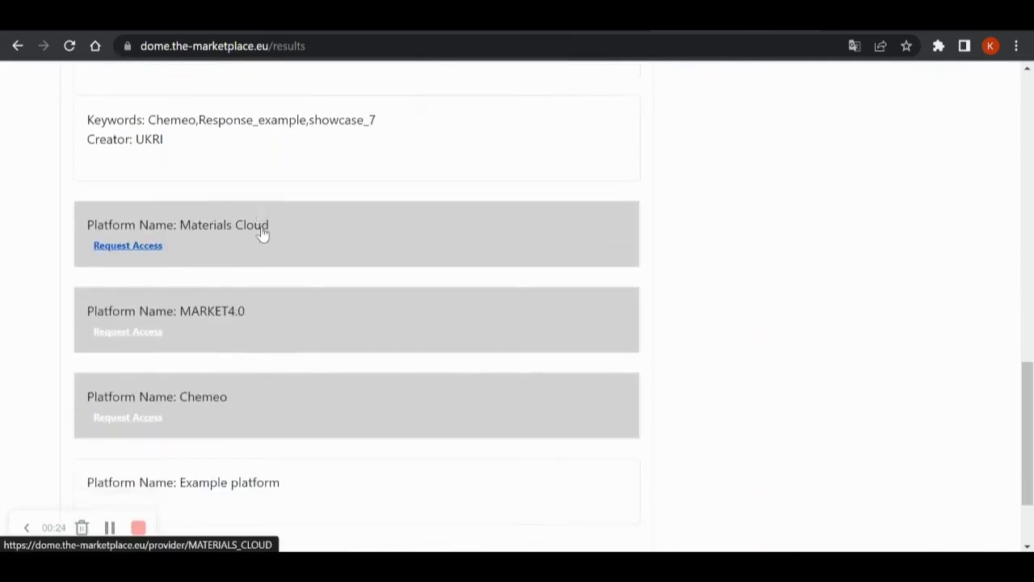
scroll(261, 233, "down", 2)
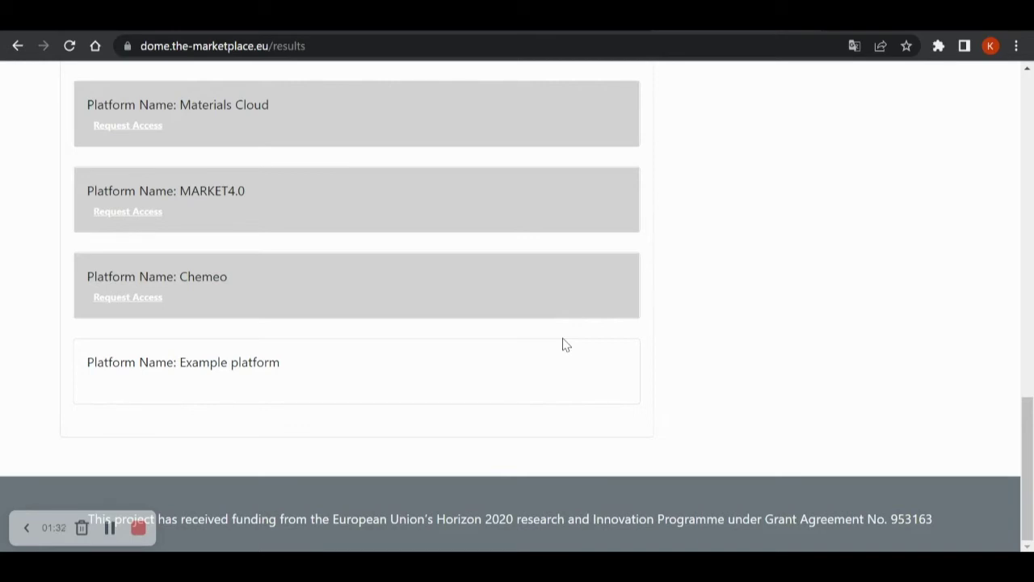
Step: Go back through the search results and examine the first records and the topic and product type filters
scroll(778, 348, "up", 10)
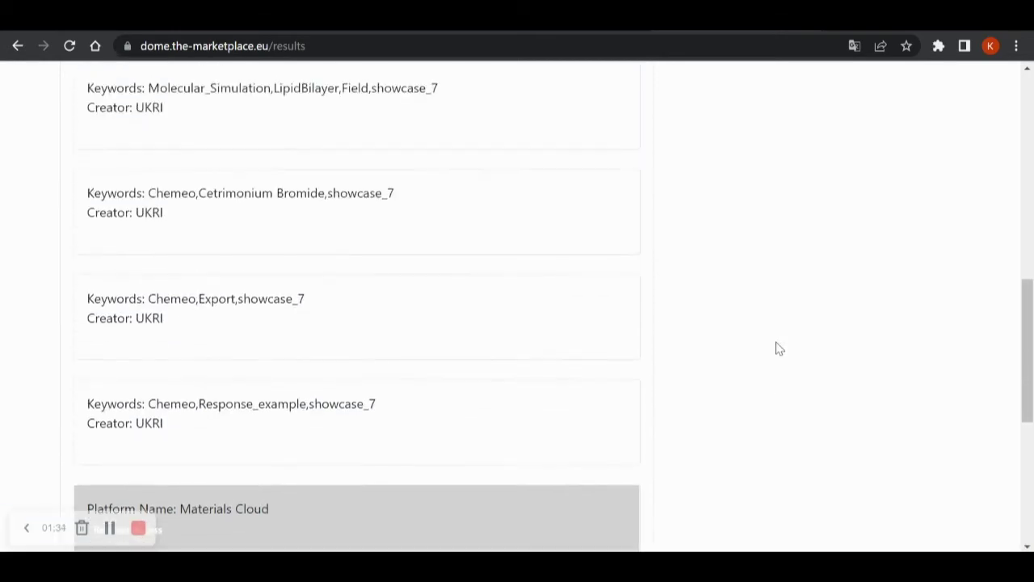
scroll(778, 348, "up", 5)
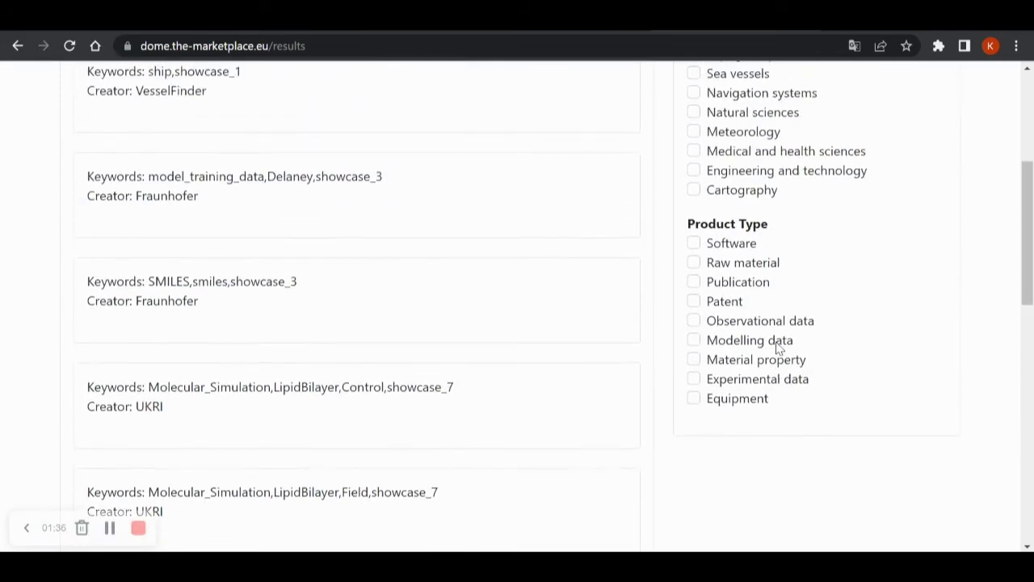
mouse_move(403, 231)
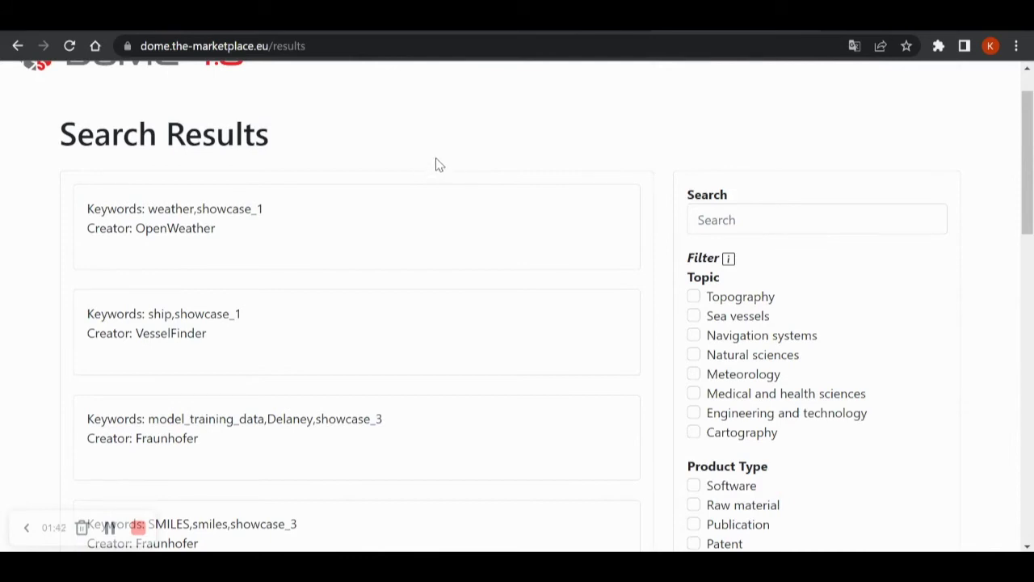
mouse_move(330, 221)
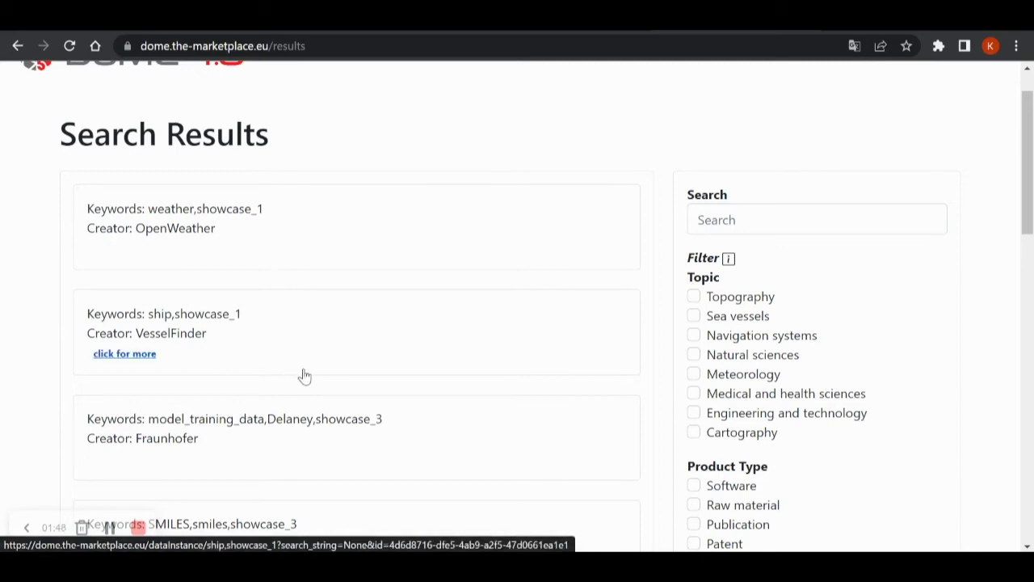
mouse_move(343, 436)
mouse_move(265, 209)
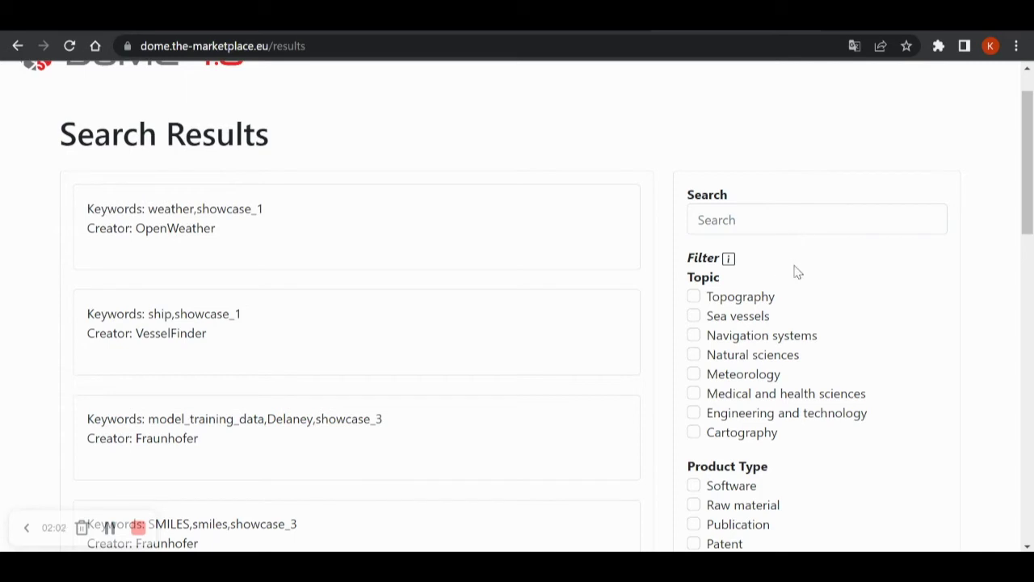
scroll(796, 273, "down", 2)
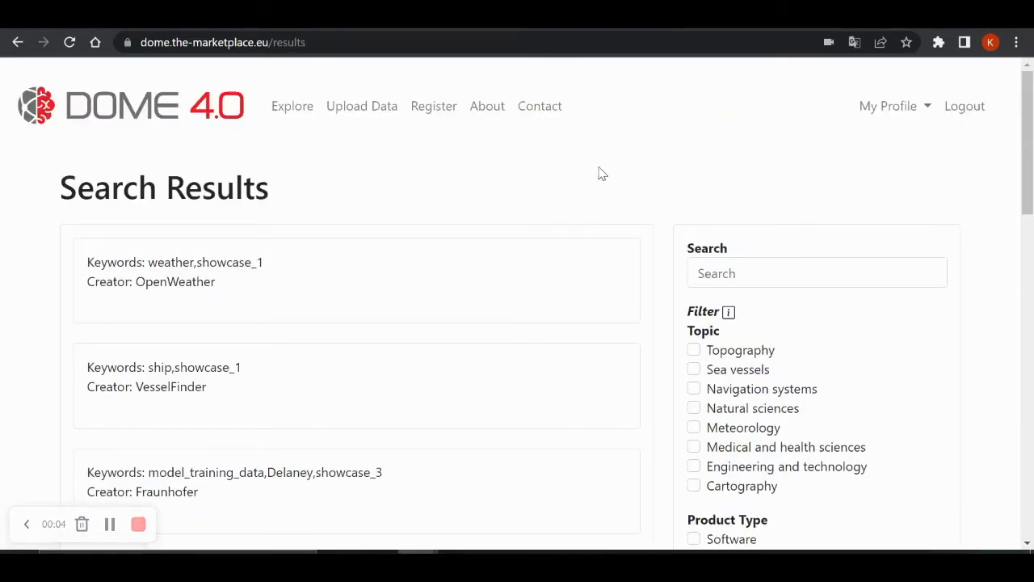
Step: Open the OpenWeather record weather,showcase_1, review its data resource information down to the resource URL, and return to exploring all records
left_click(311, 304)
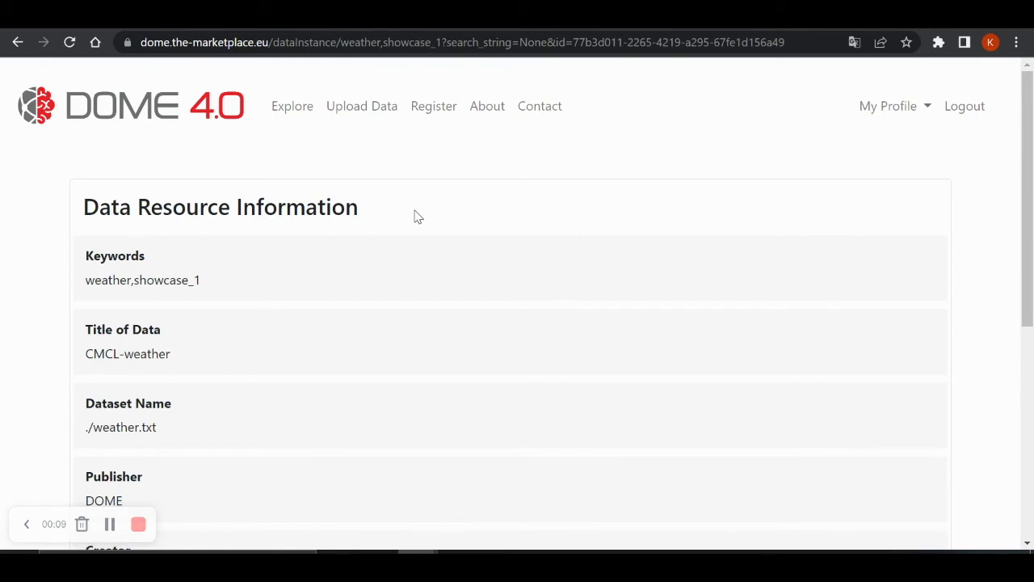
scroll(417, 216, "down", 2)
scroll(417, 217, "down", 2)
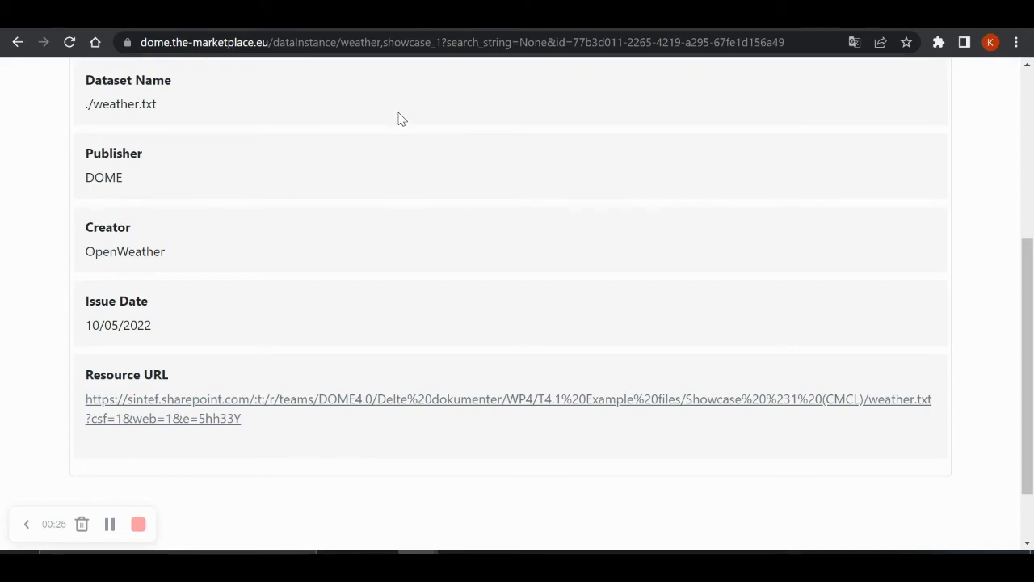
scroll(401, 117, "up", 4)
left_click(285, 105)
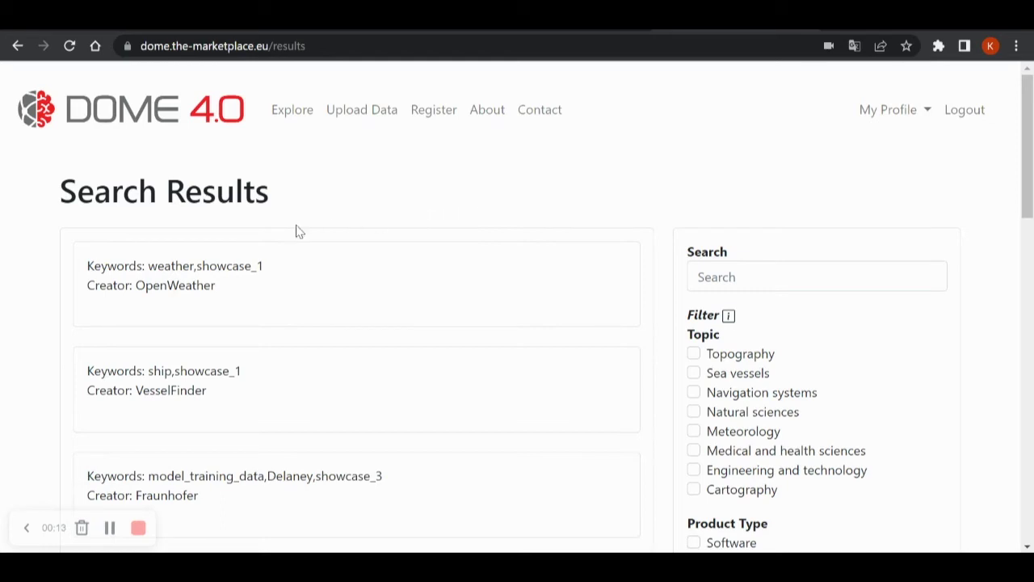
Step: Search the marketplace records for the keyword weather
mouse_move(102, 304)
left_click(739, 275)
type("weather")
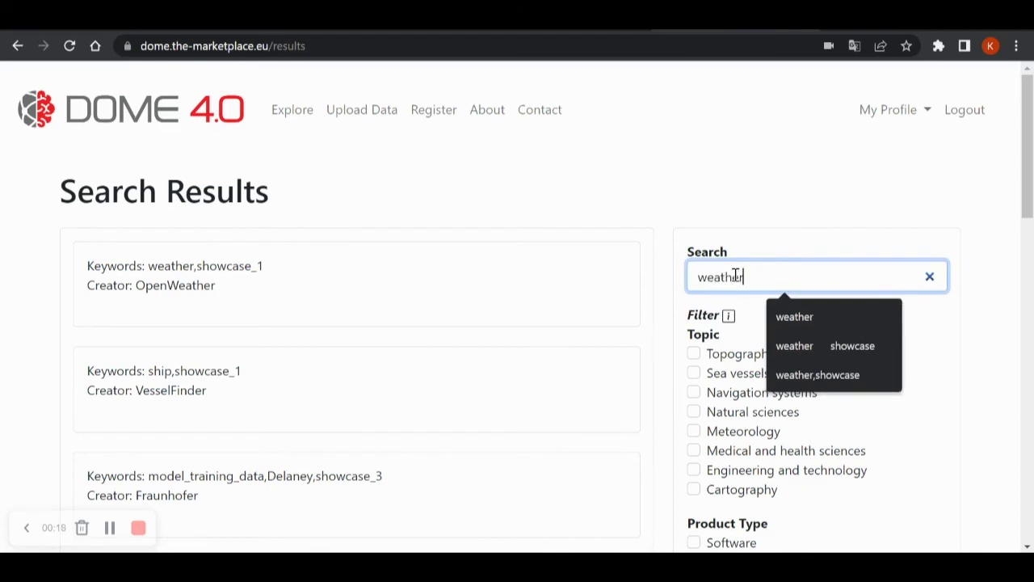
left_click(723, 166)
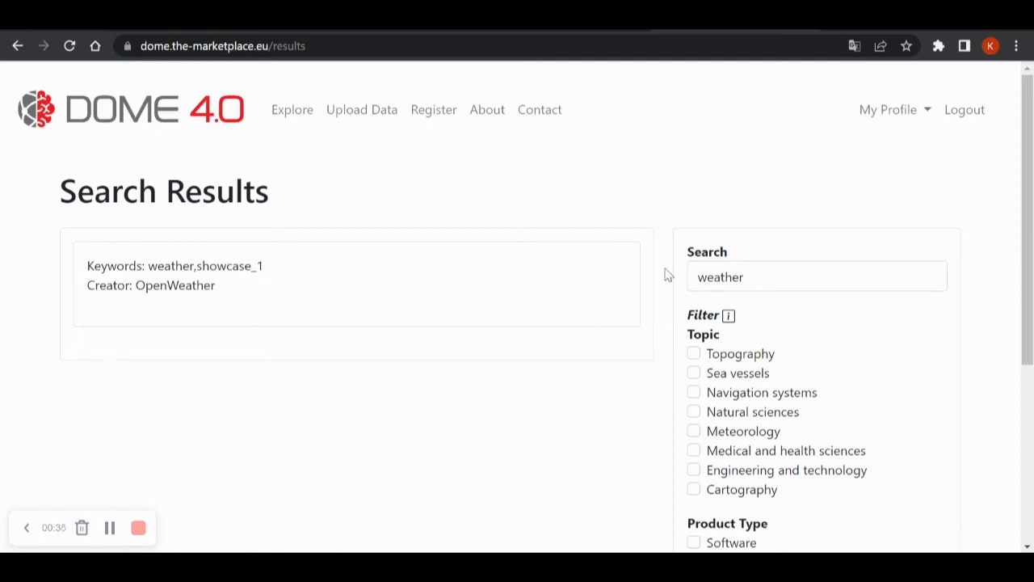
Step: Replace the search term with carbon and run the search across the marketplace
mouse_move(399, 259)
double_click(771, 275)
type("carbon")
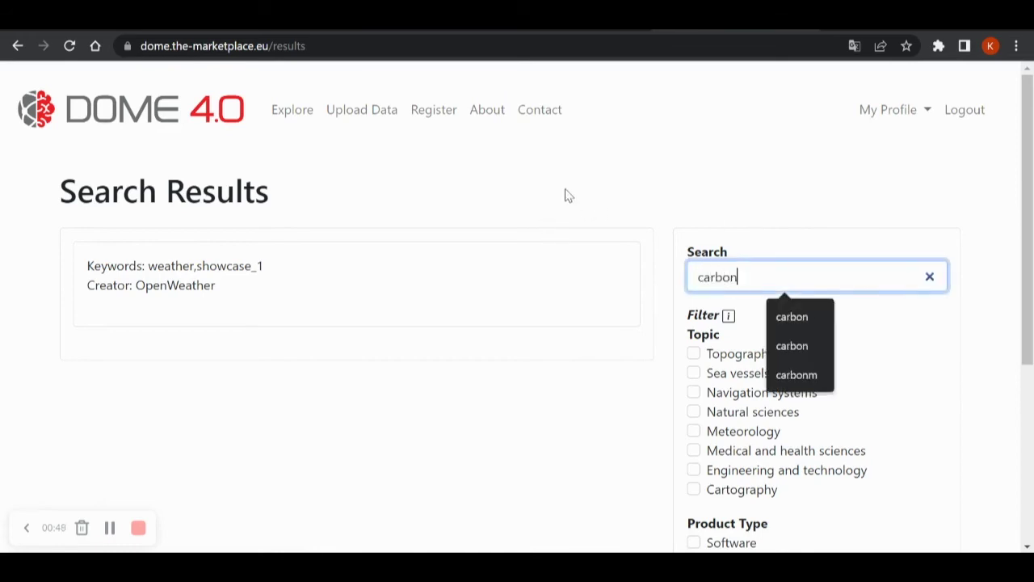
key("Return")
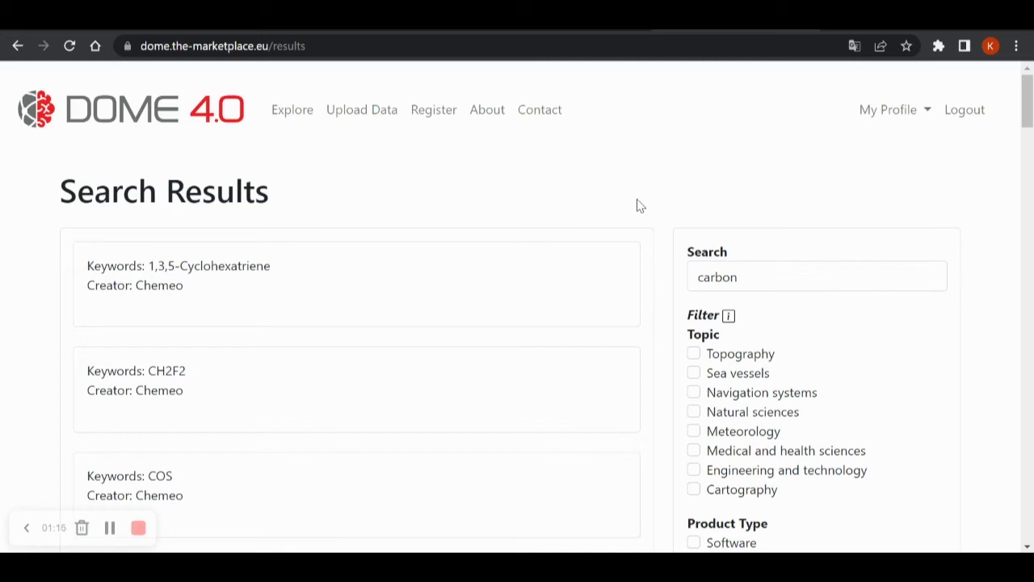
Step: Look through the carbon search results from the creators Chemeo, MARKET4.0 and Materials Cloud, and return to the beginning of the list
mouse_move(339, 270)
scroll(178, 287, "down", 20)
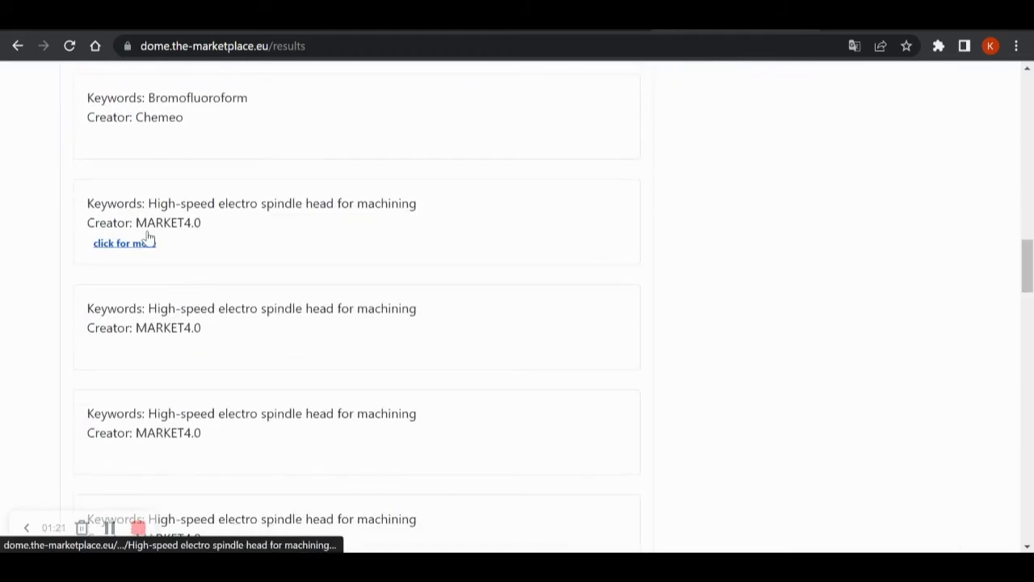
scroll(194, 230, "down", 10)
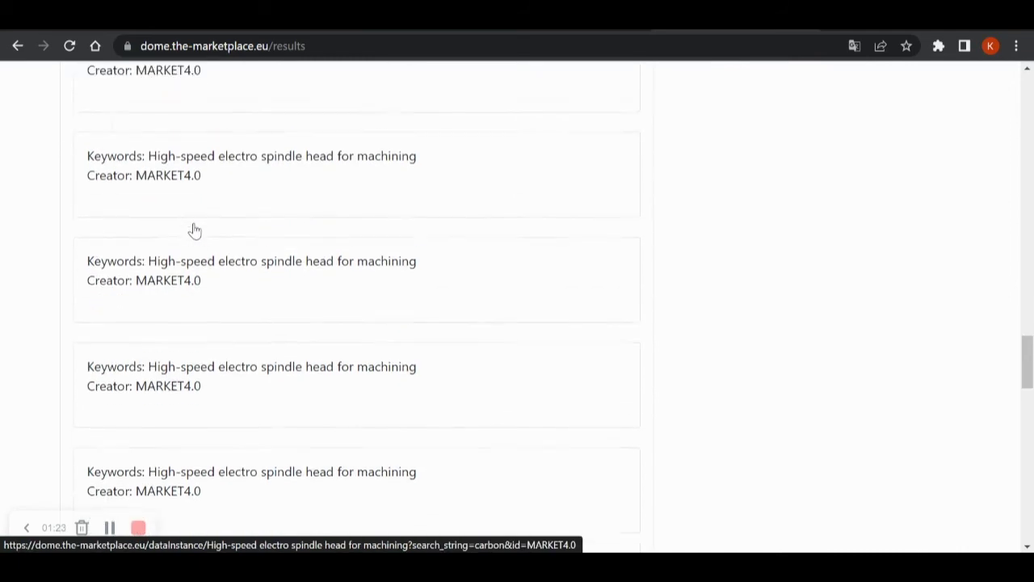
scroll(193, 230, "down", 1)
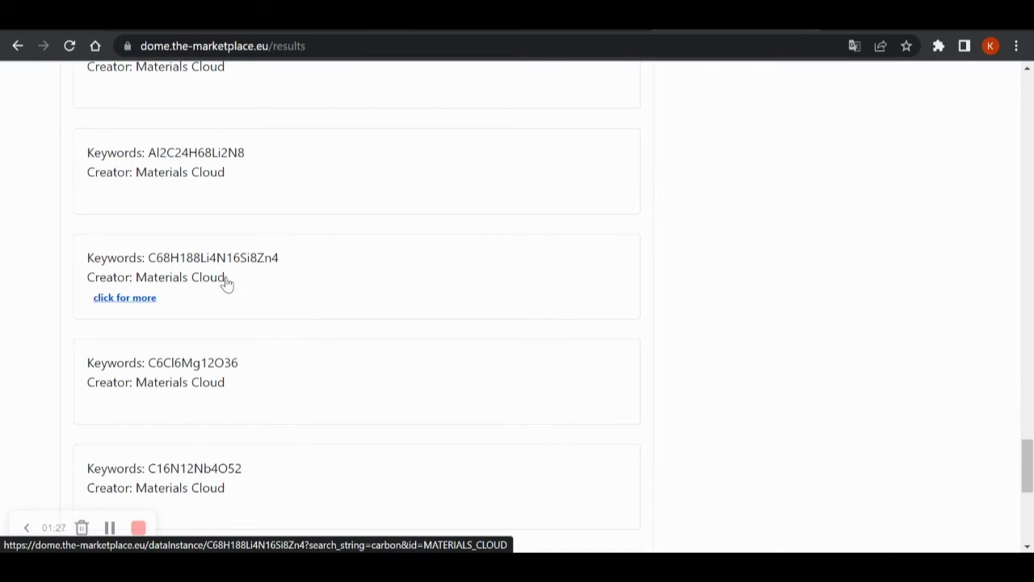
scroll(228, 282, "down", 5)
scroll(227, 282, "up", 15)
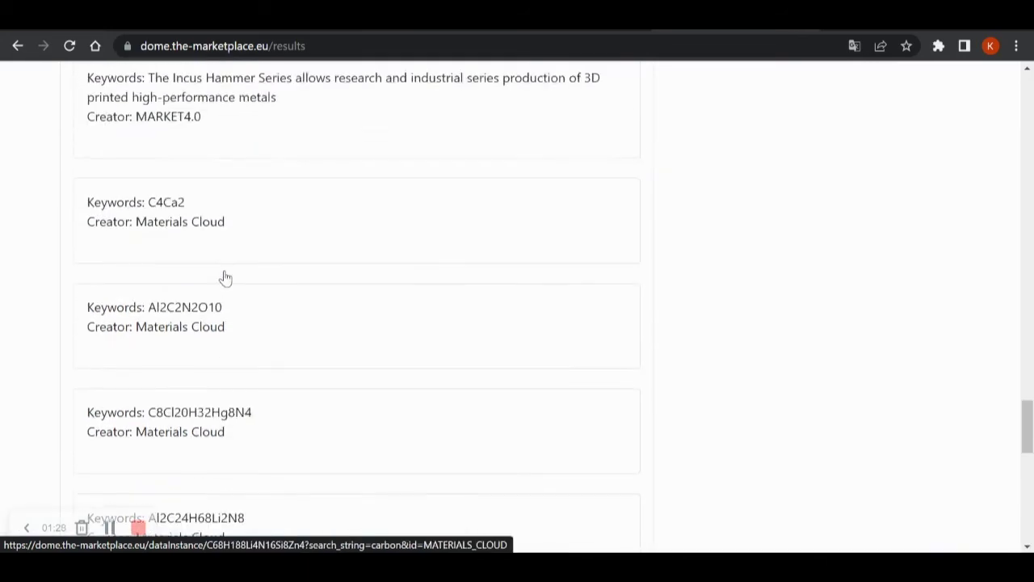
scroll(223, 277, "up", 10)
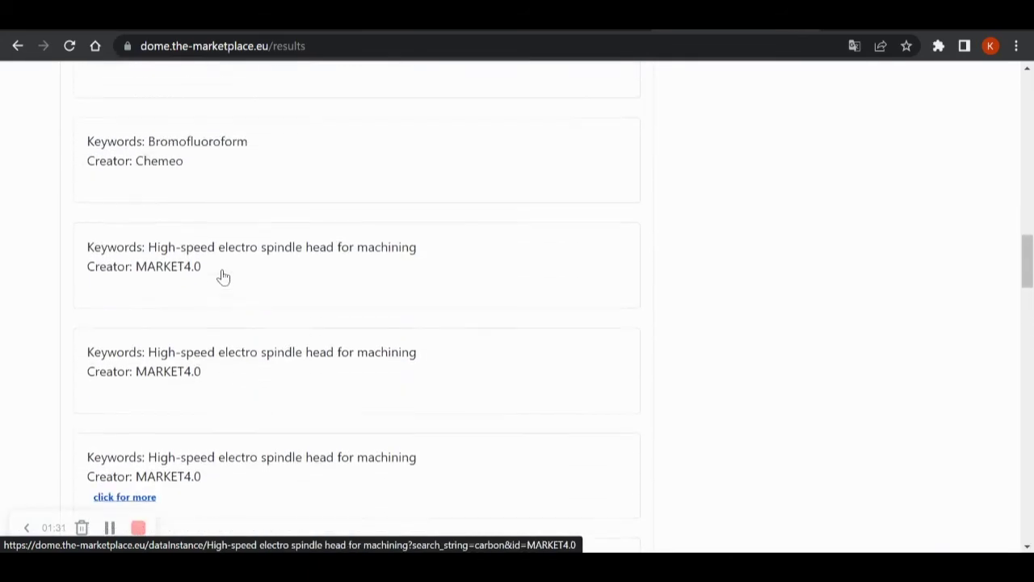
scroll(220, 280, "up", 10)
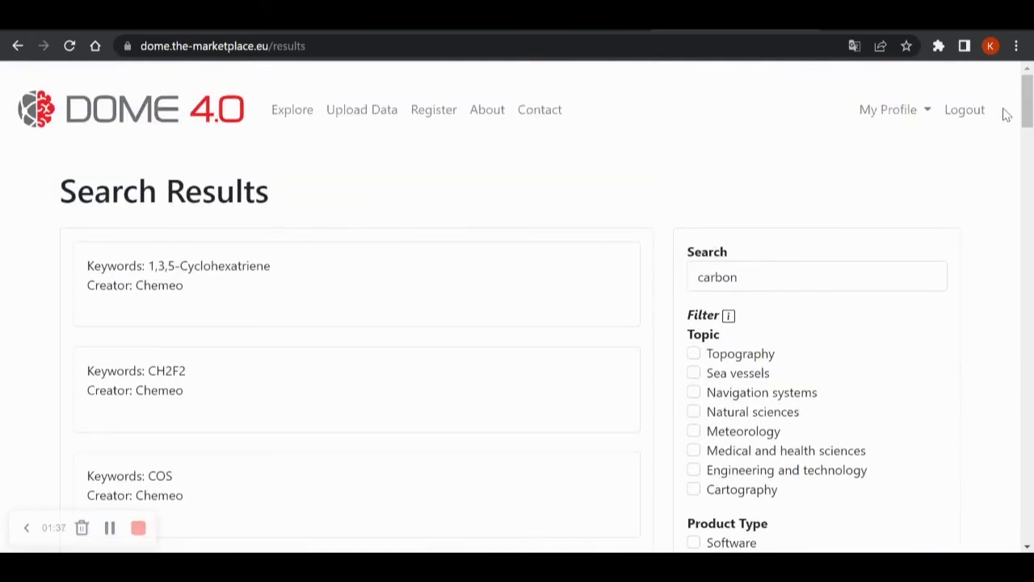
Step: Filter the carbon results by product type Modelling data and look through the filtered records
scroll(986, 194, "down", 2)
scroll(991, 196, "down", 1)
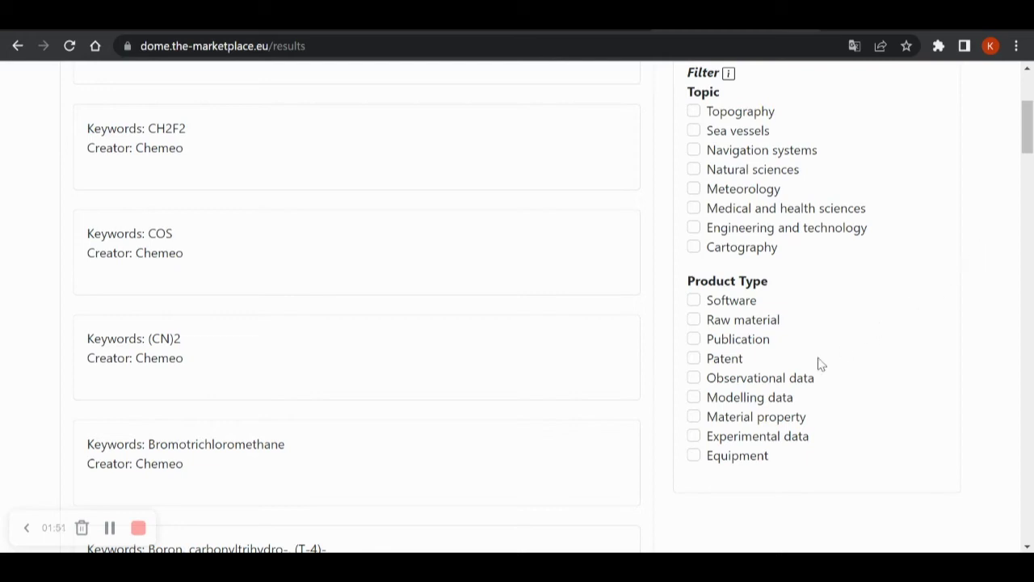
left_click(693, 397)
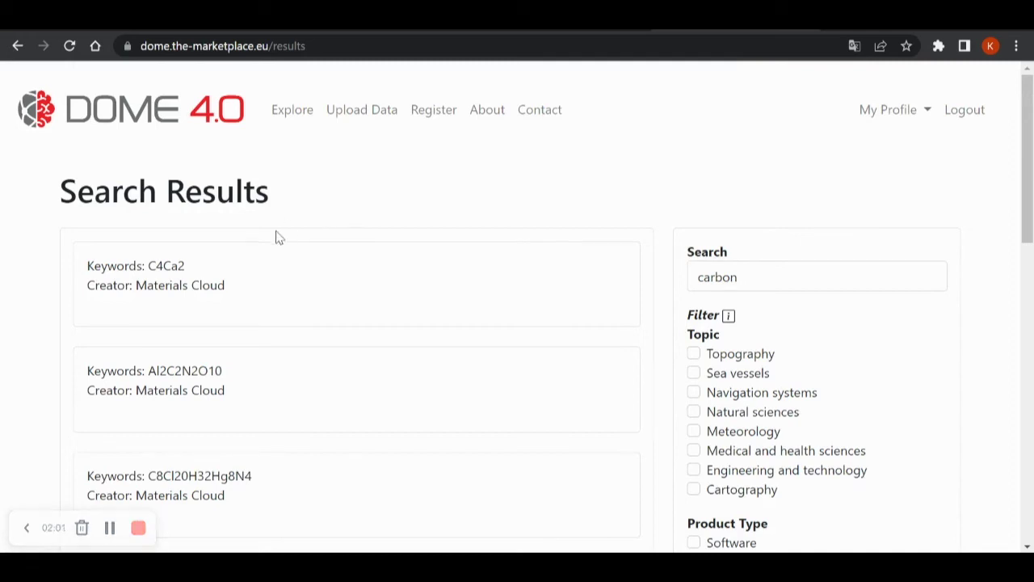
scroll(211, 265, "down", 2)
scroll(210, 262, "down", 6)
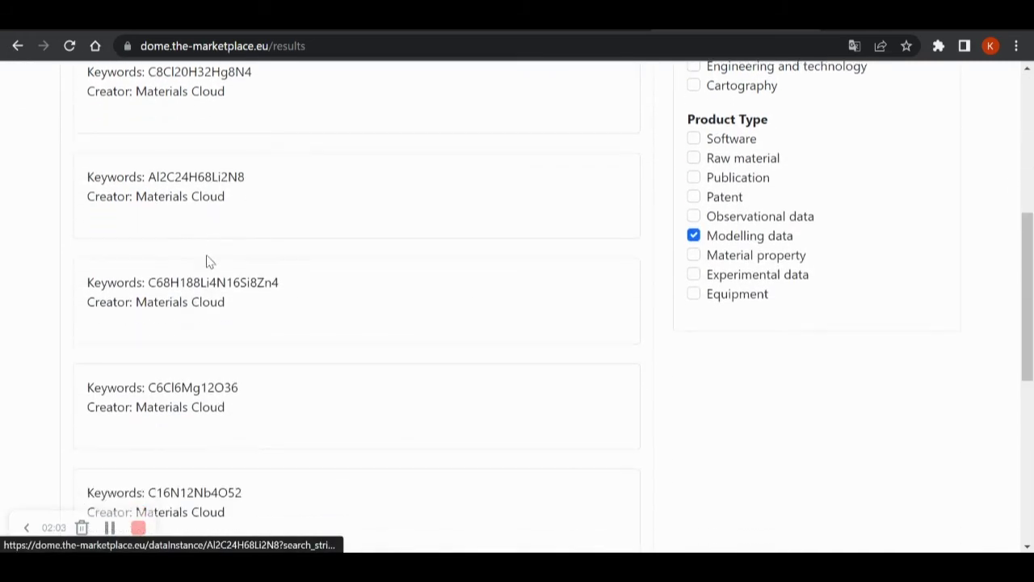
scroll(202, 256, "down", 3)
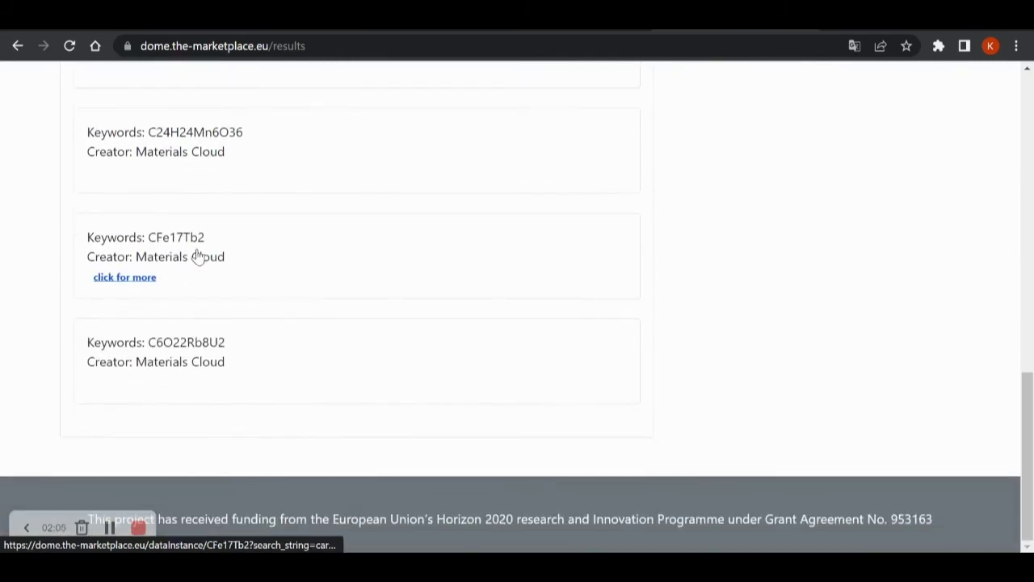
scroll(196, 254, "up", 8)
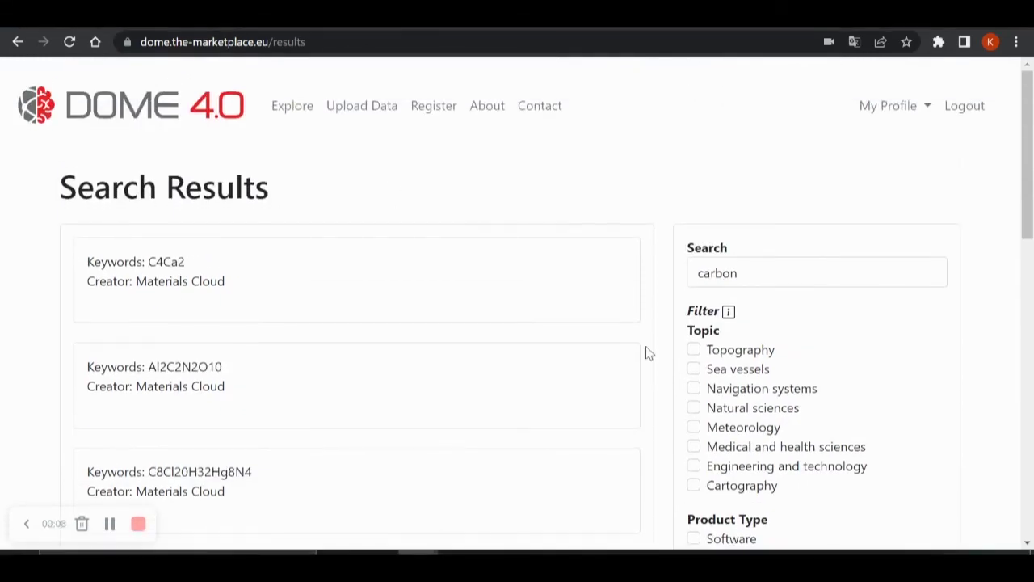
Step: Open the Materials Cloud record Al2C2N2O10, review its platform details, and gain access to the platform
mouse_move(588, 362)
left_click(282, 407)
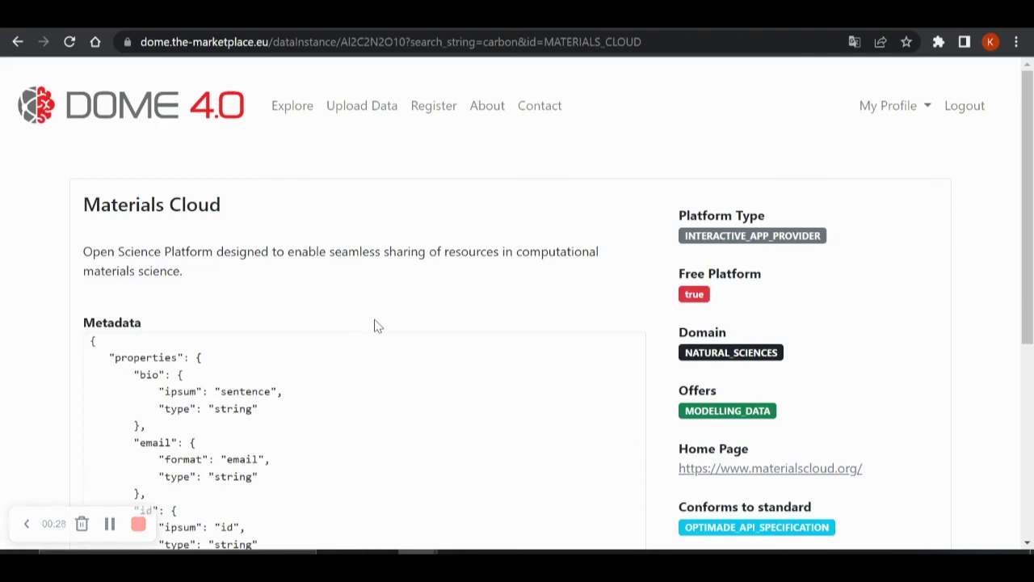
scroll(334, 295, "down", 3)
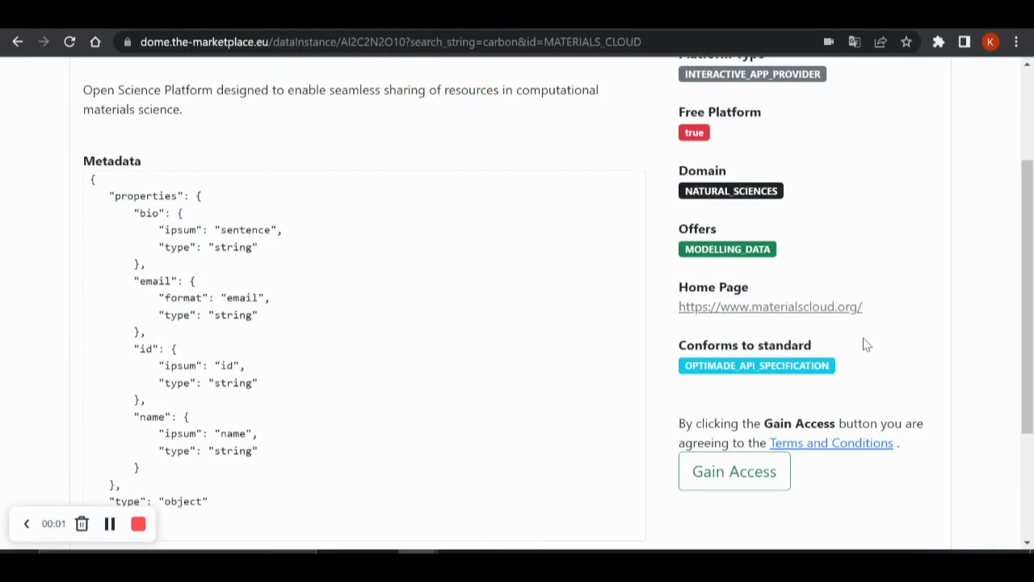
left_click(749, 479)
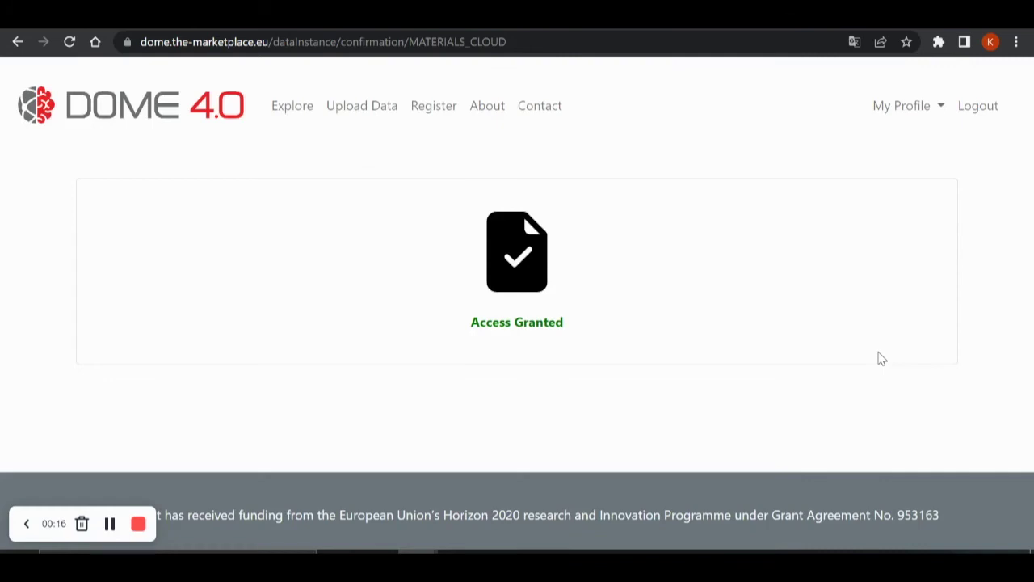
Step: Explore the marketplace data again and check the Materials Cloud entry among the listed platforms
left_click(298, 103)
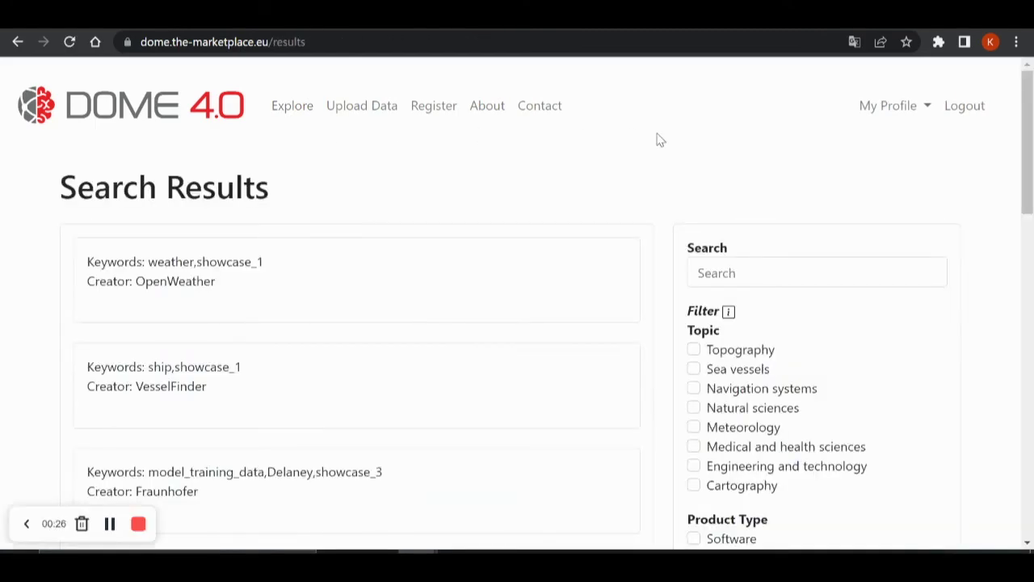
scroll(659, 141, "down", 15)
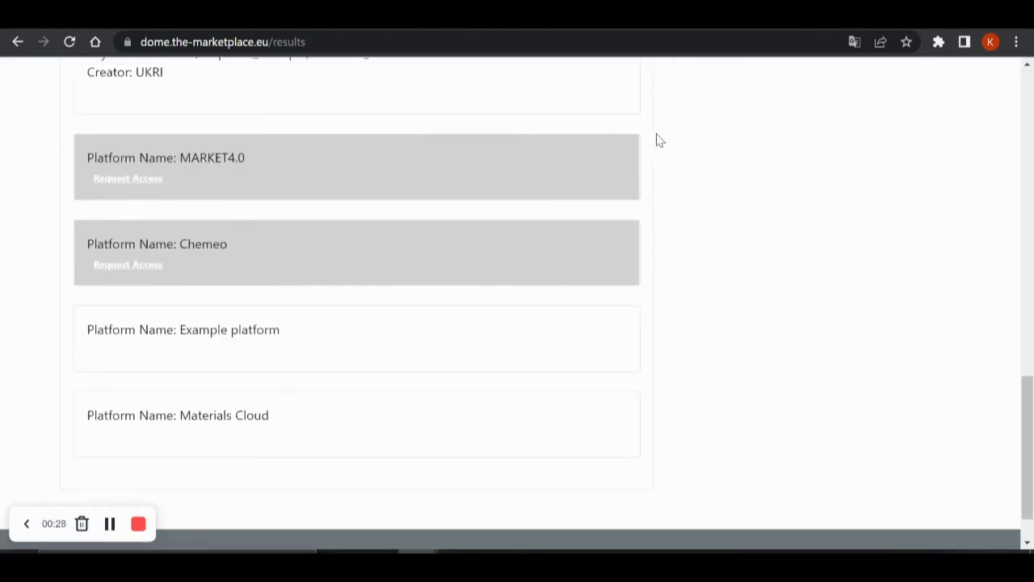
scroll(658, 142, "up", 1)
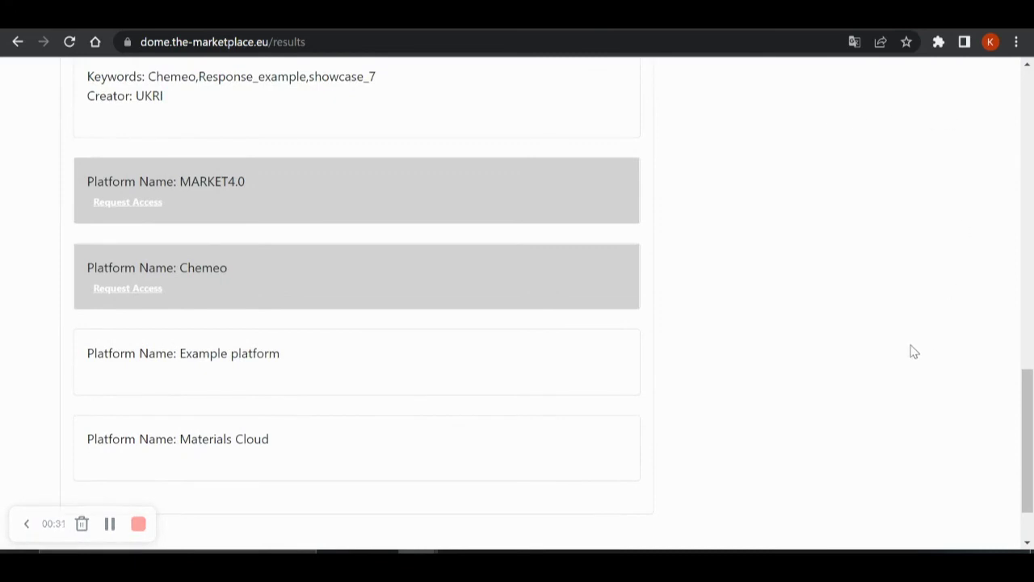
mouse_move(374, 450)
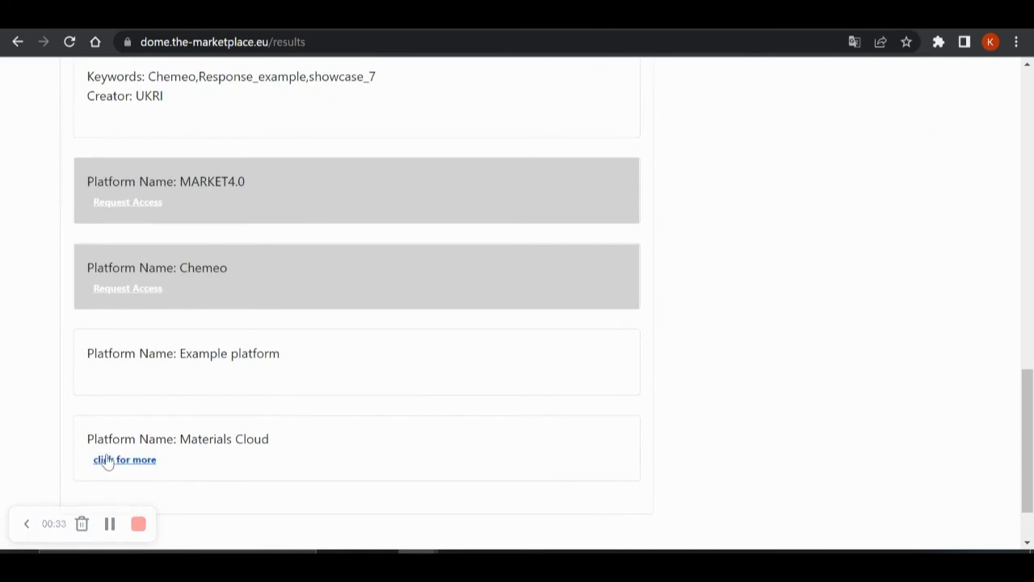